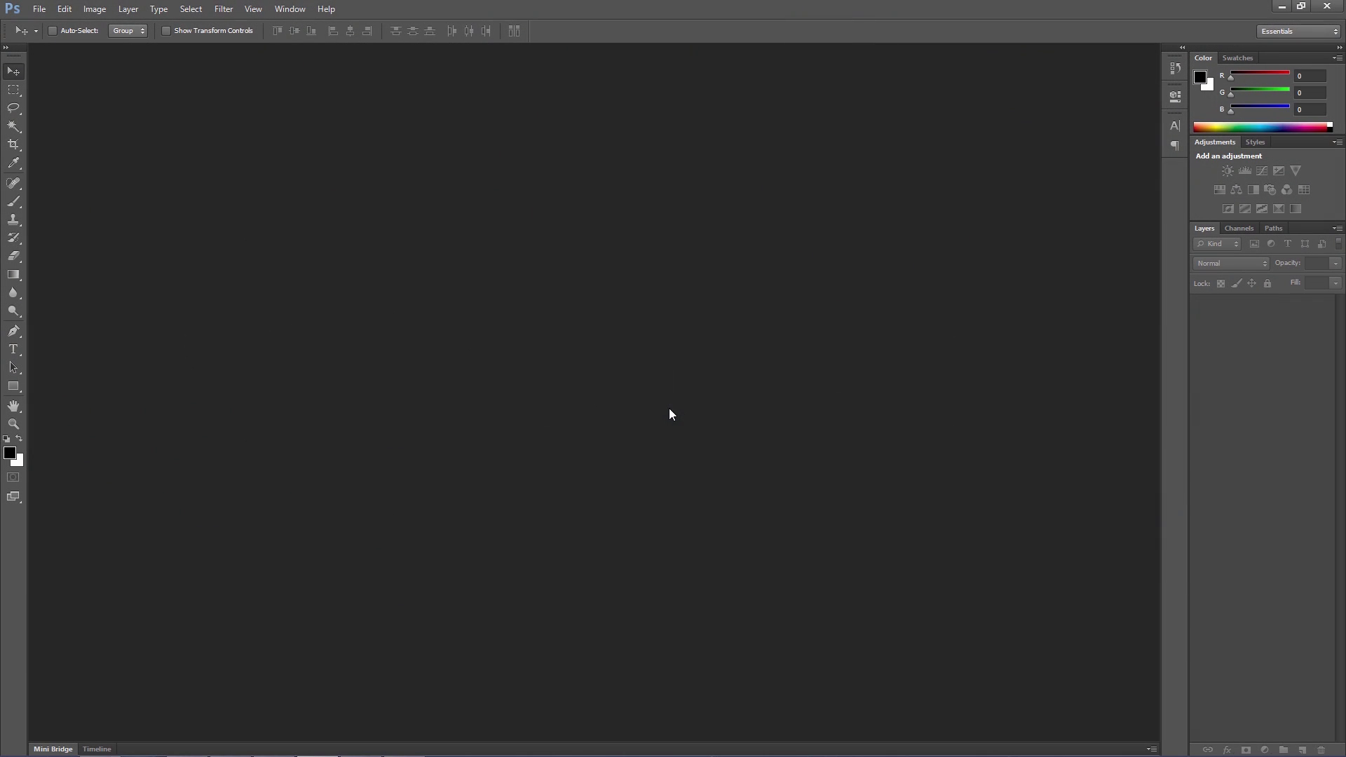
Create a new white 1280 × 720 px document at 150 pixels per inch
left_click(41, 11)
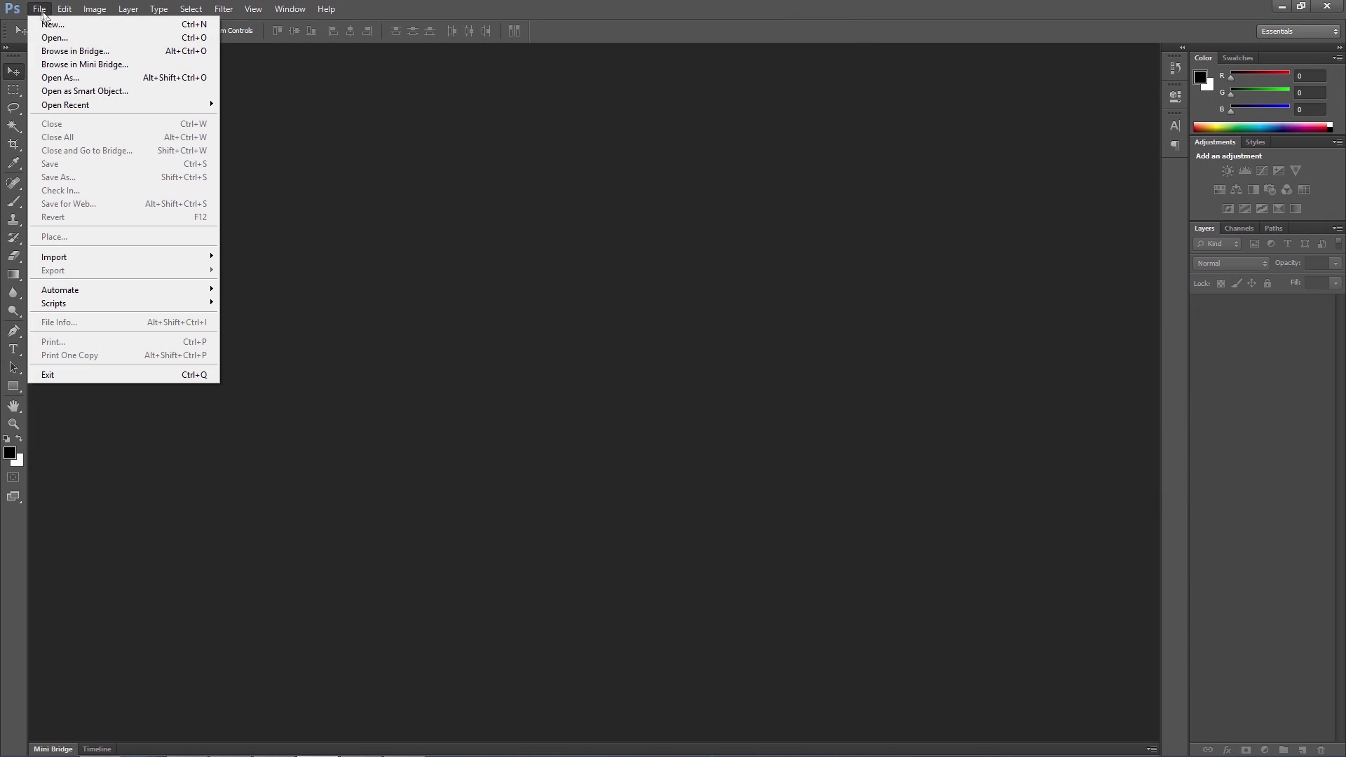
left_click(55, 26)
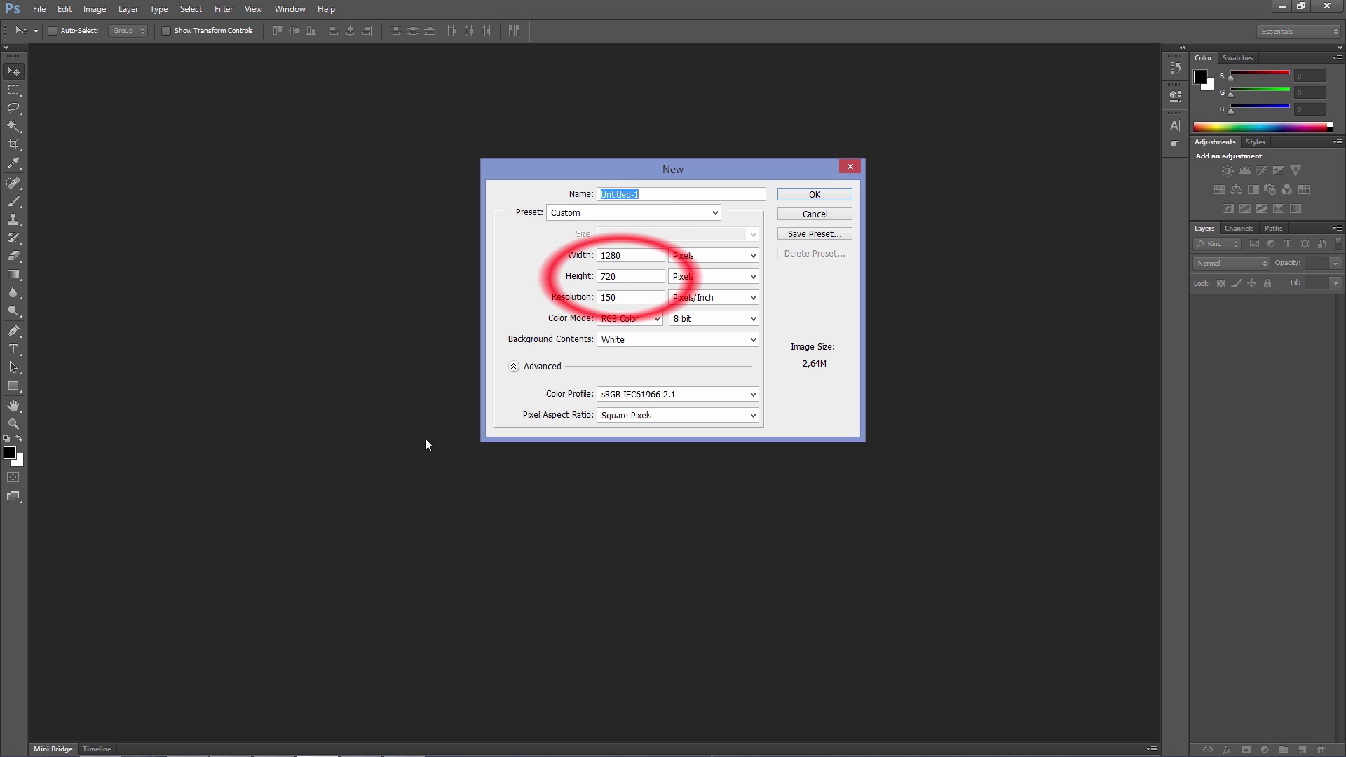
left_click(802, 195)
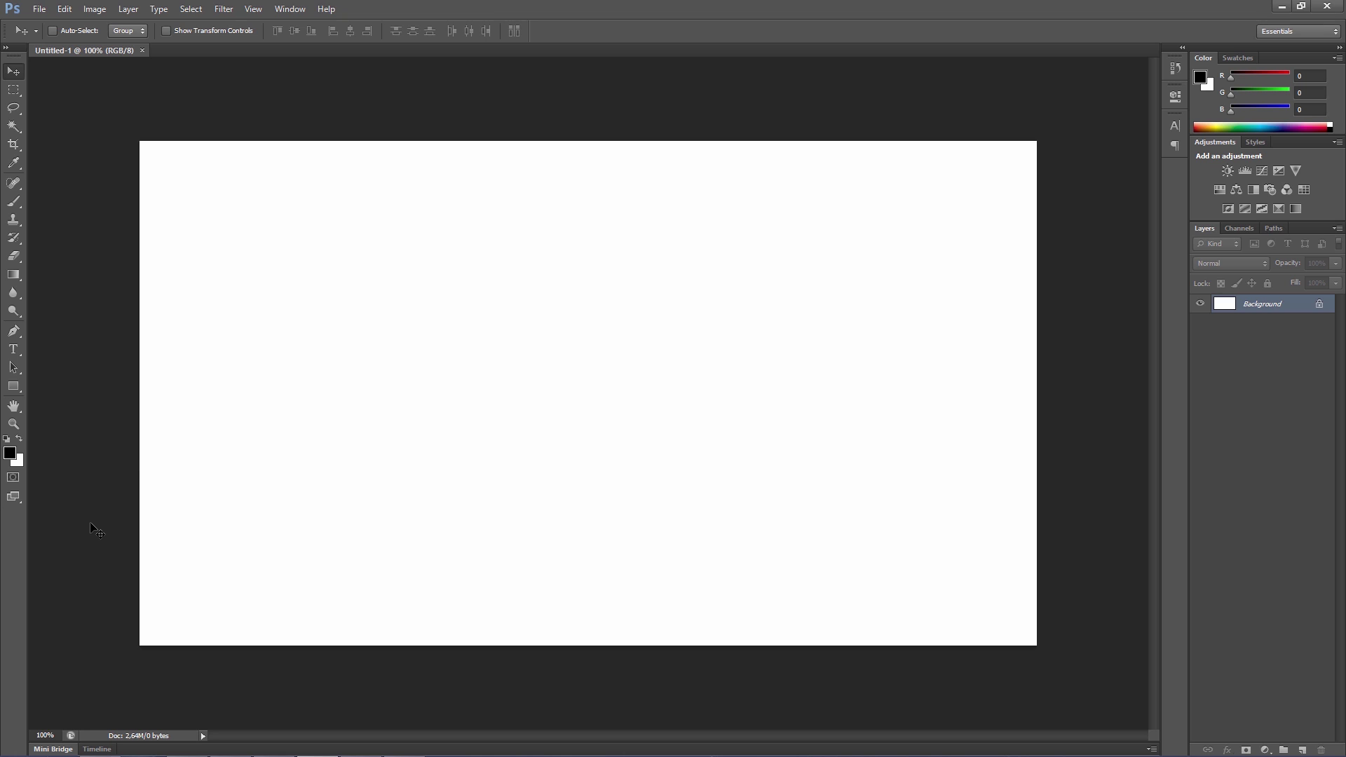
Reset the default colours and fill the Background layer with black
key("d")
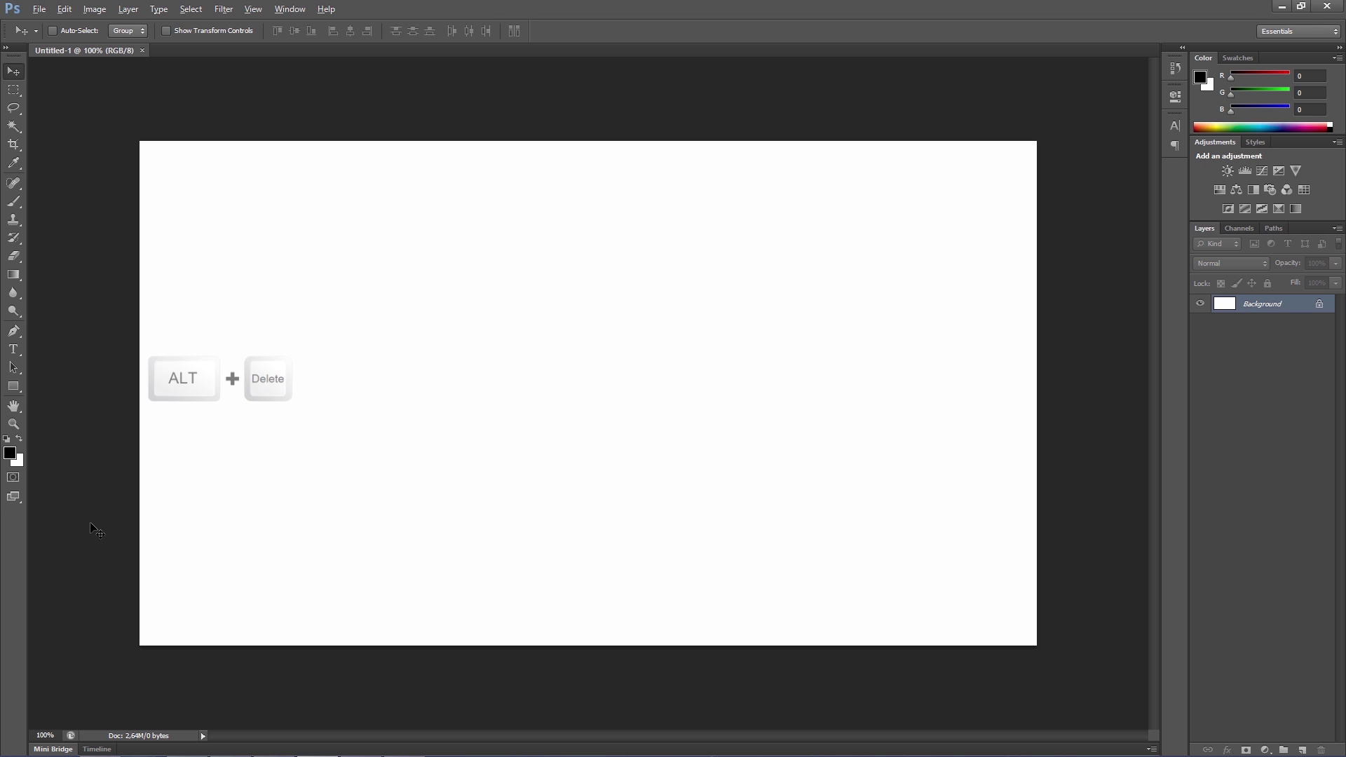
key("alt+Delete")
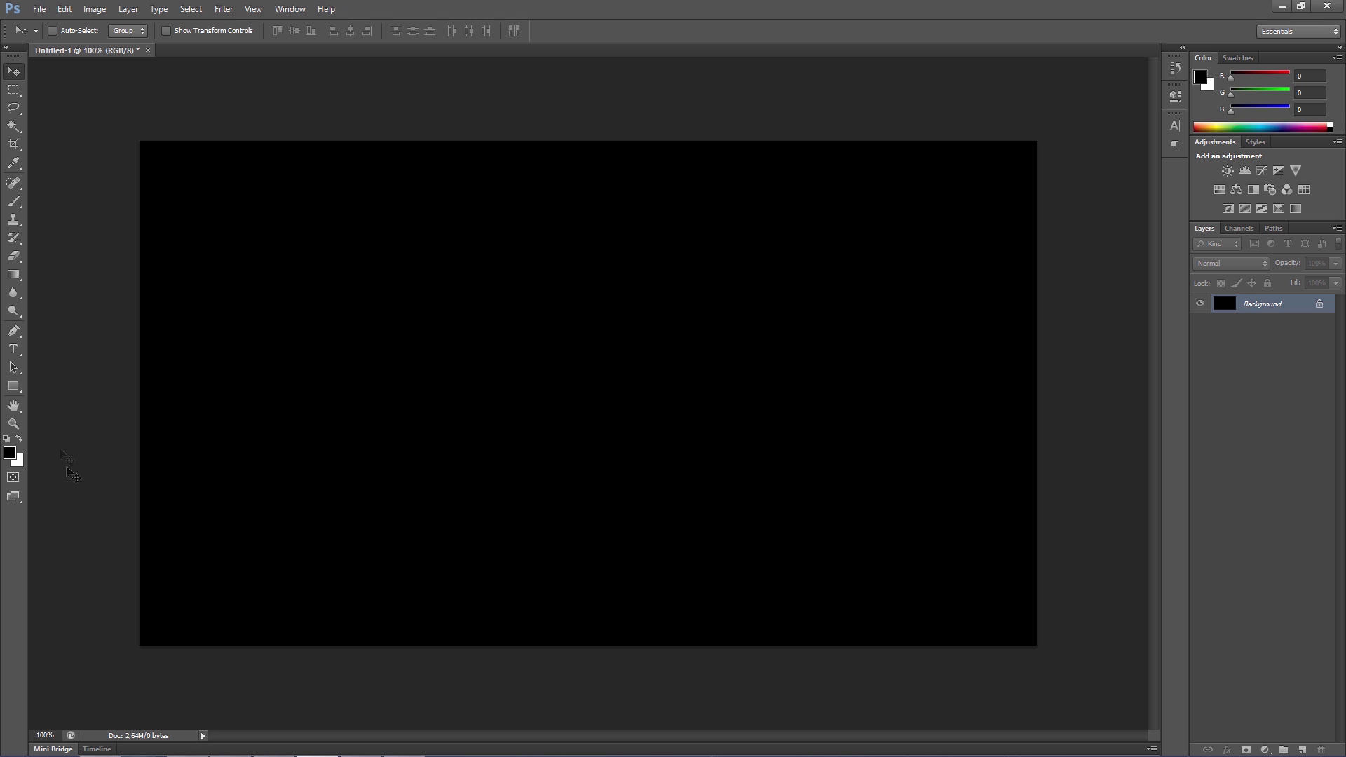
Type 'GAME OF THRONES' in white, Game of Thrones font, 50 pt, near the canvas centre
left_click(17, 353)
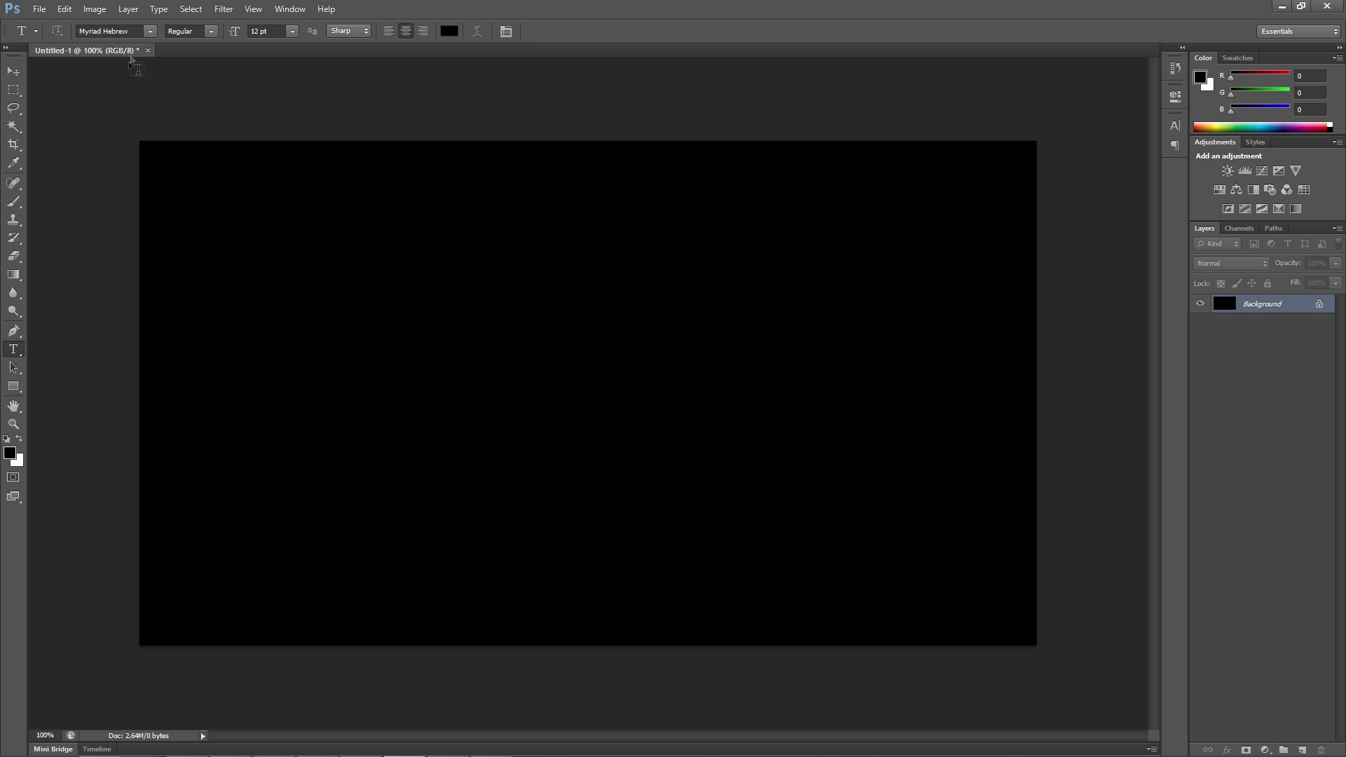
left_click(131, 31)
type("Game of Thrones")
key("Return")
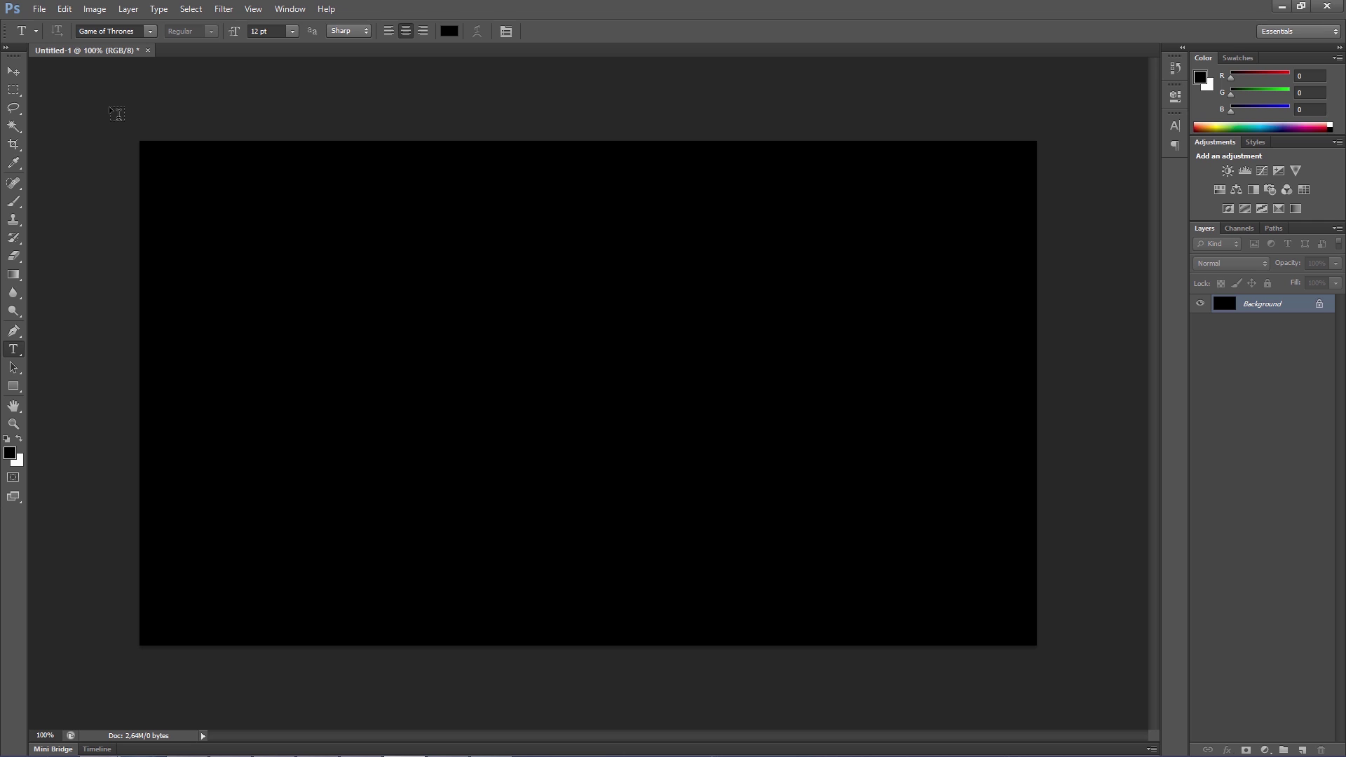
left_click(250, 32)
type("50")
left_click(449, 31)
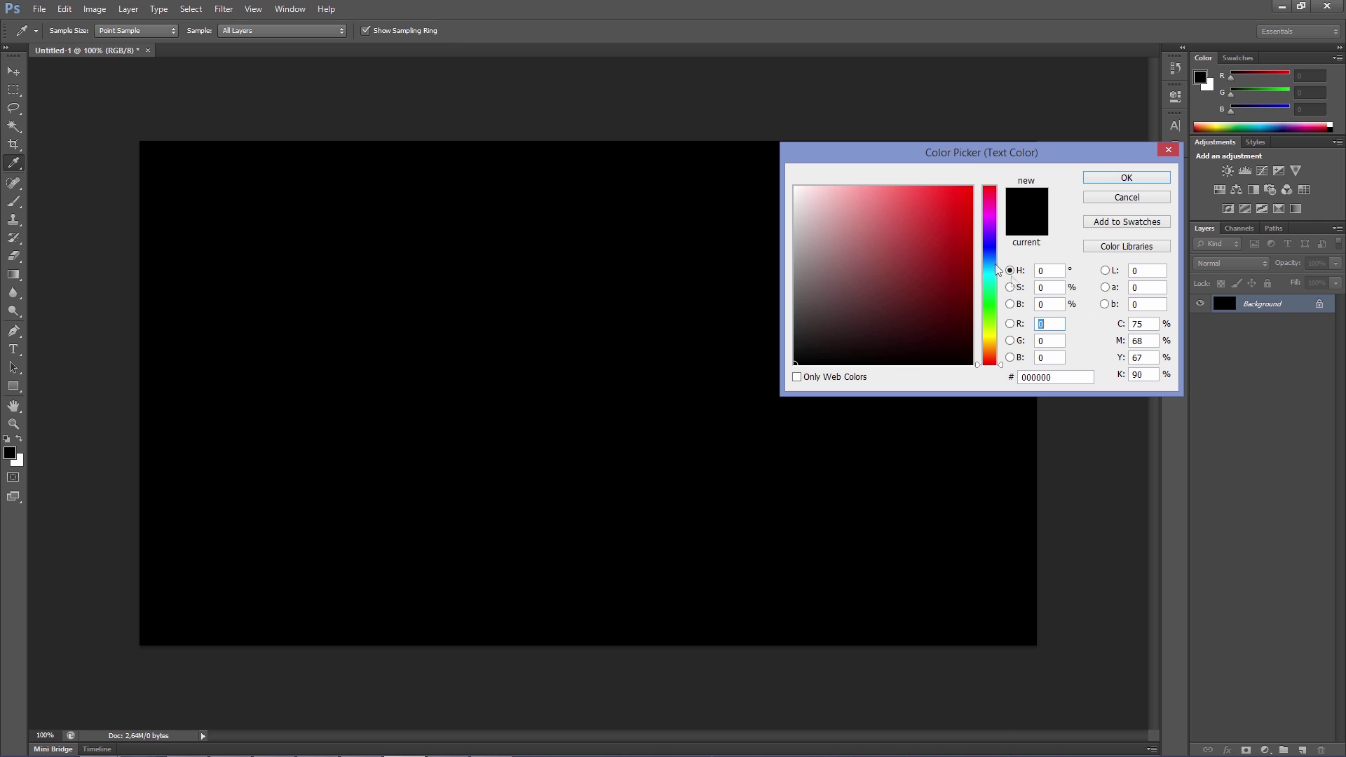
left_click_drag(890, 289, 745, 144)
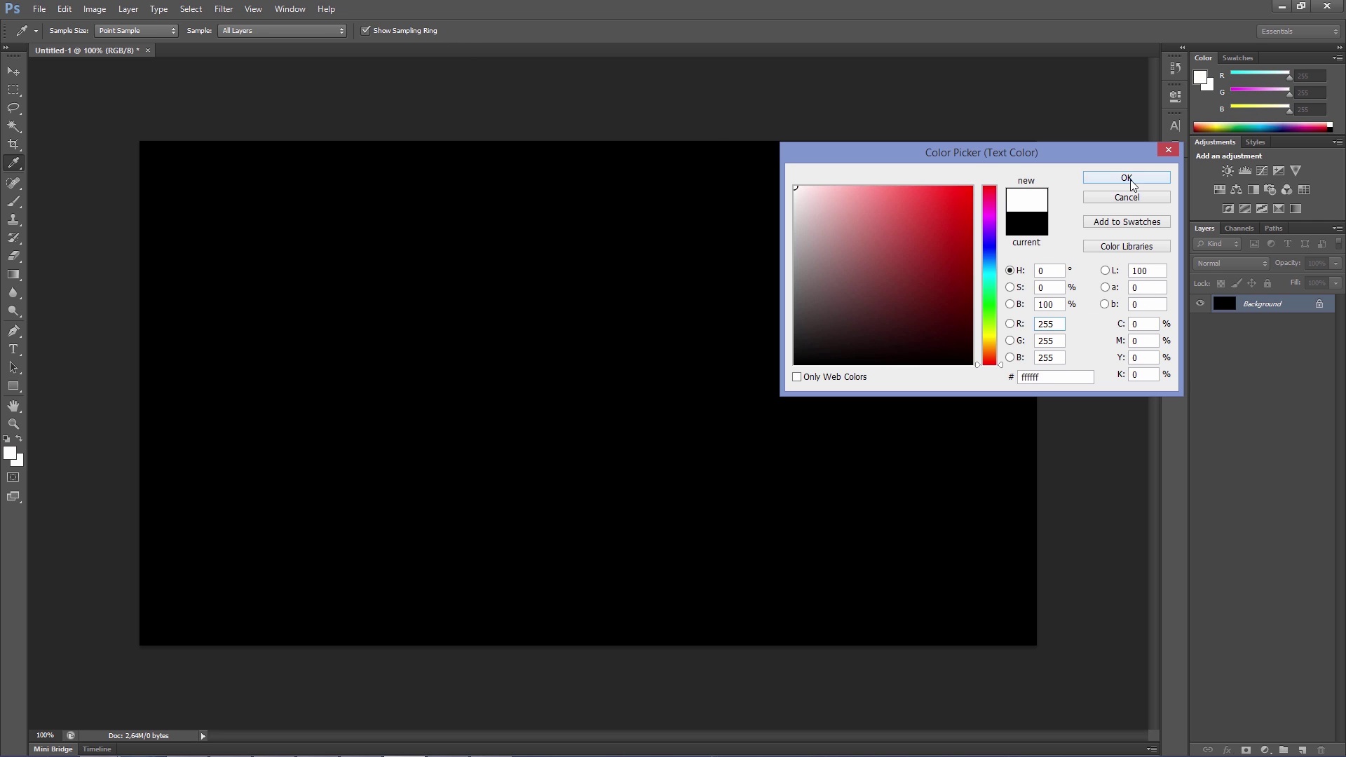
left_click(1126, 179)
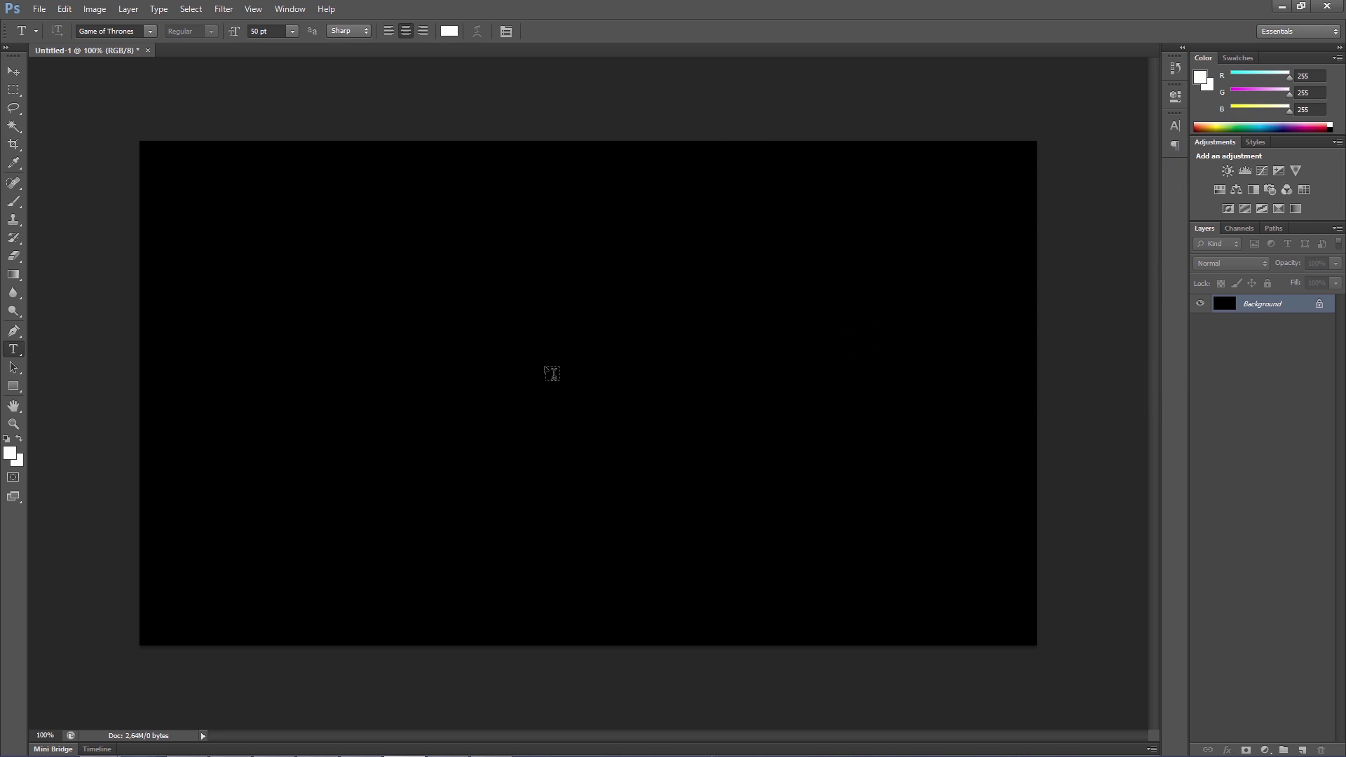
left_click(559, 359)
type("GAME OF THRONES")
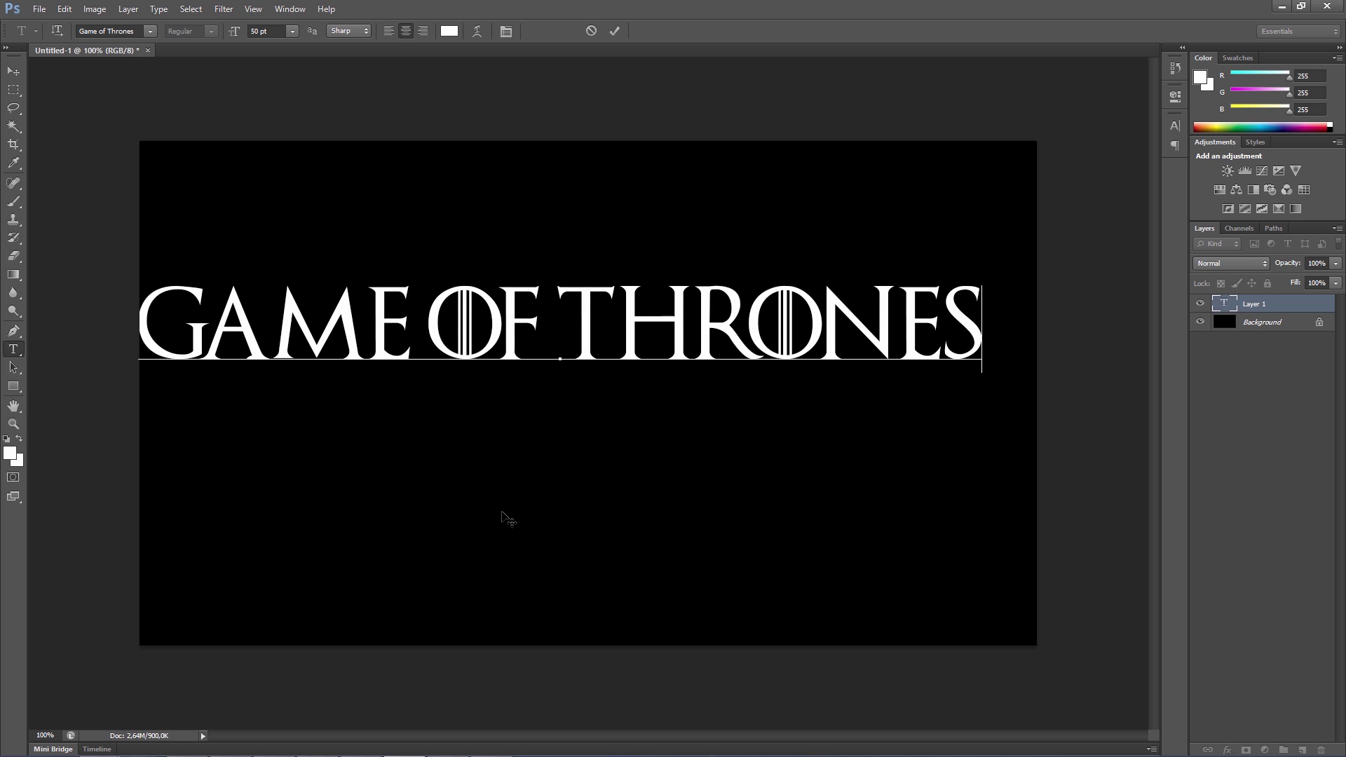
Open the Character panel and enlarge the title's leading G to 80 pt
left_click(296, 14)
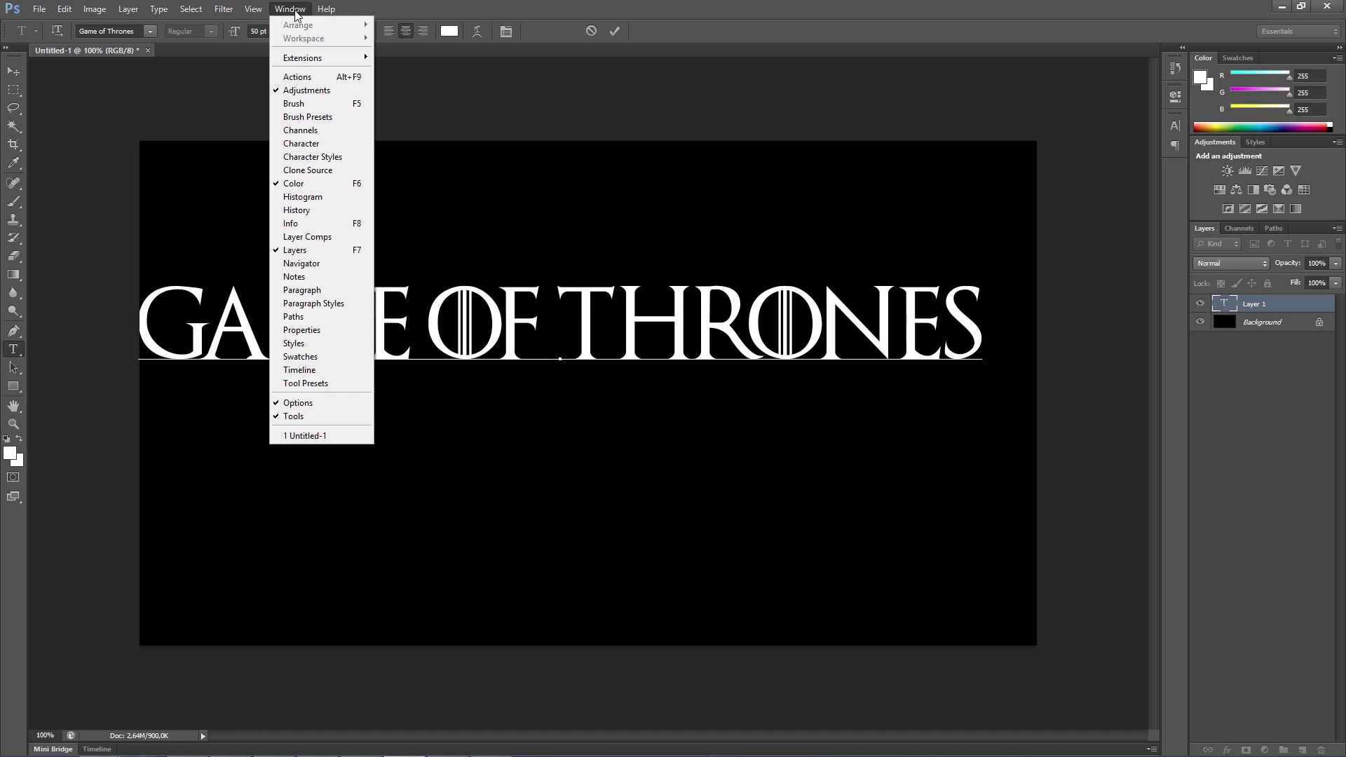
left_click(315, 144)
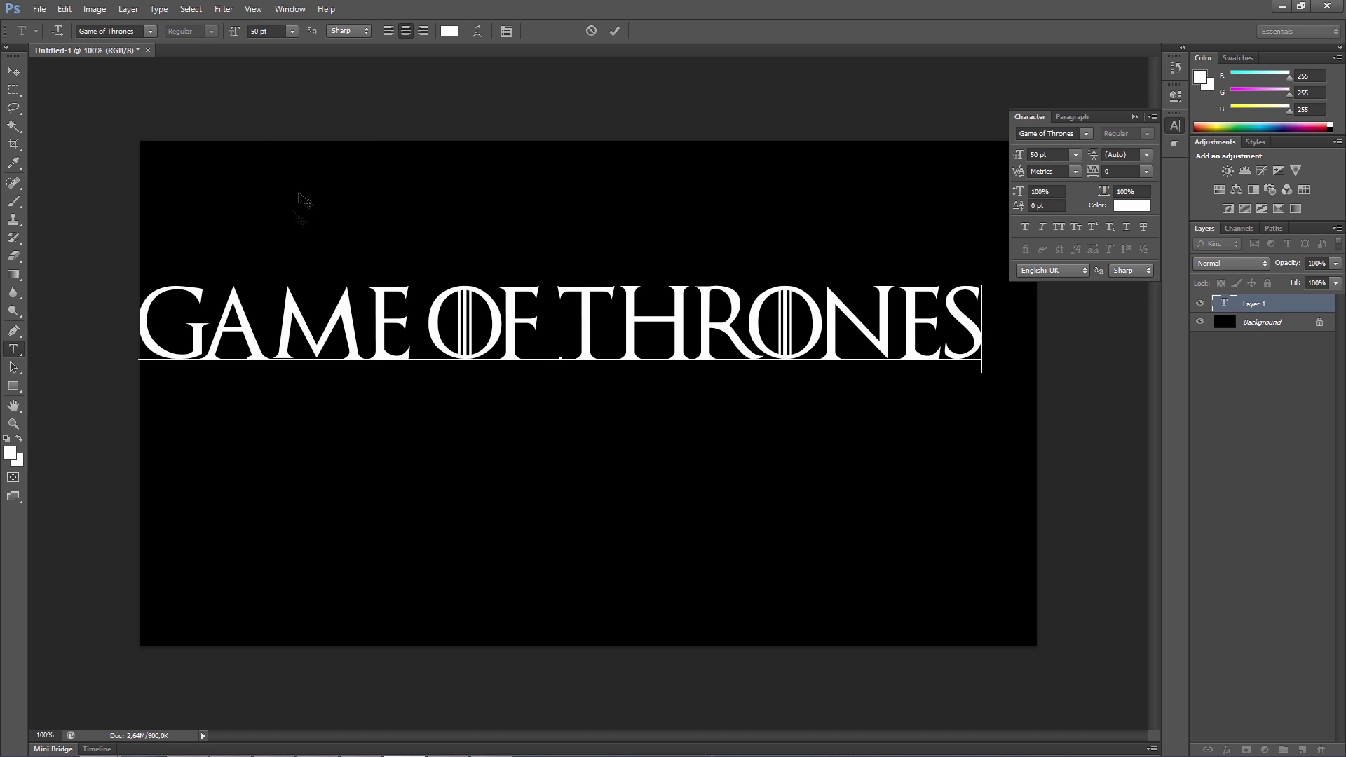
left_click(200, 323)
left_click_drag(194, 323, 153, 322)
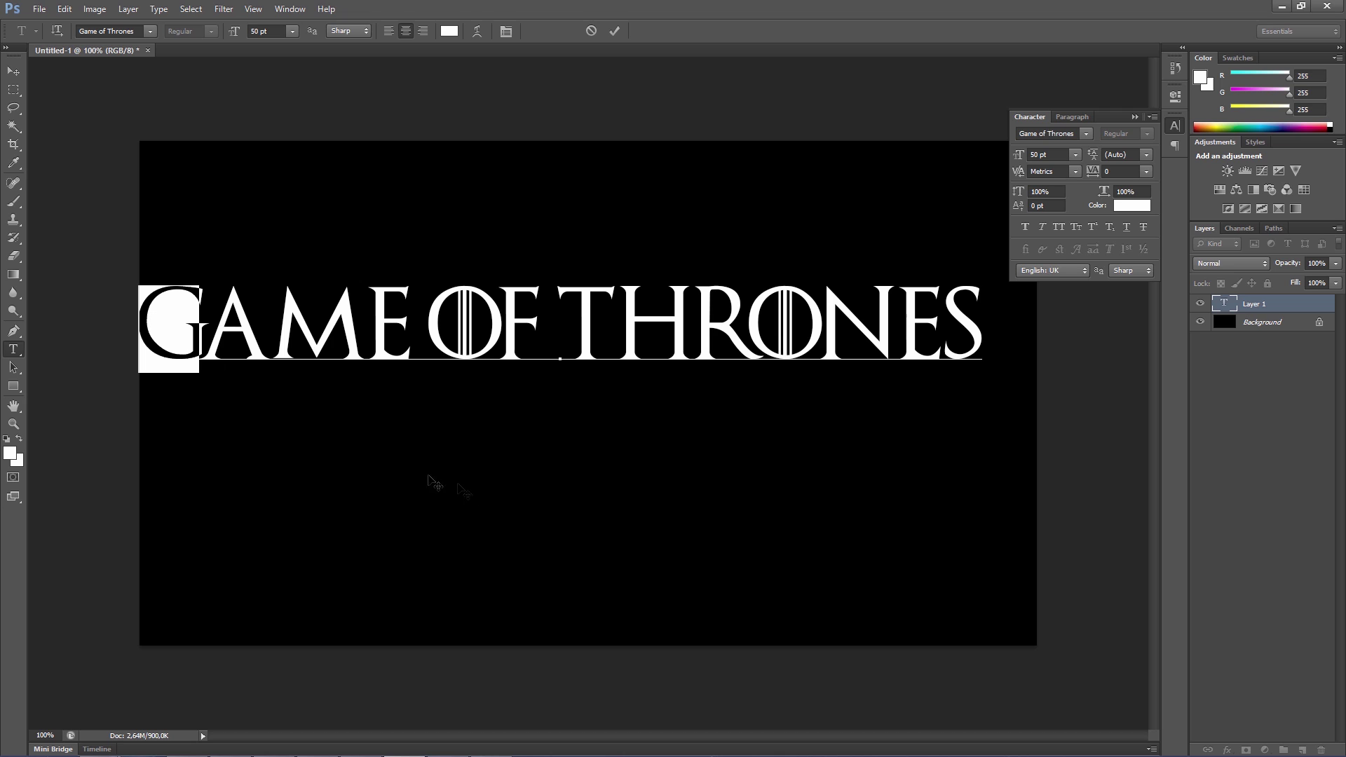
left_click(1019, 156)
type("80")
key("Return")
Give the G -60 tracking and a -10 pt baseline shift
left_click(1083, 171)
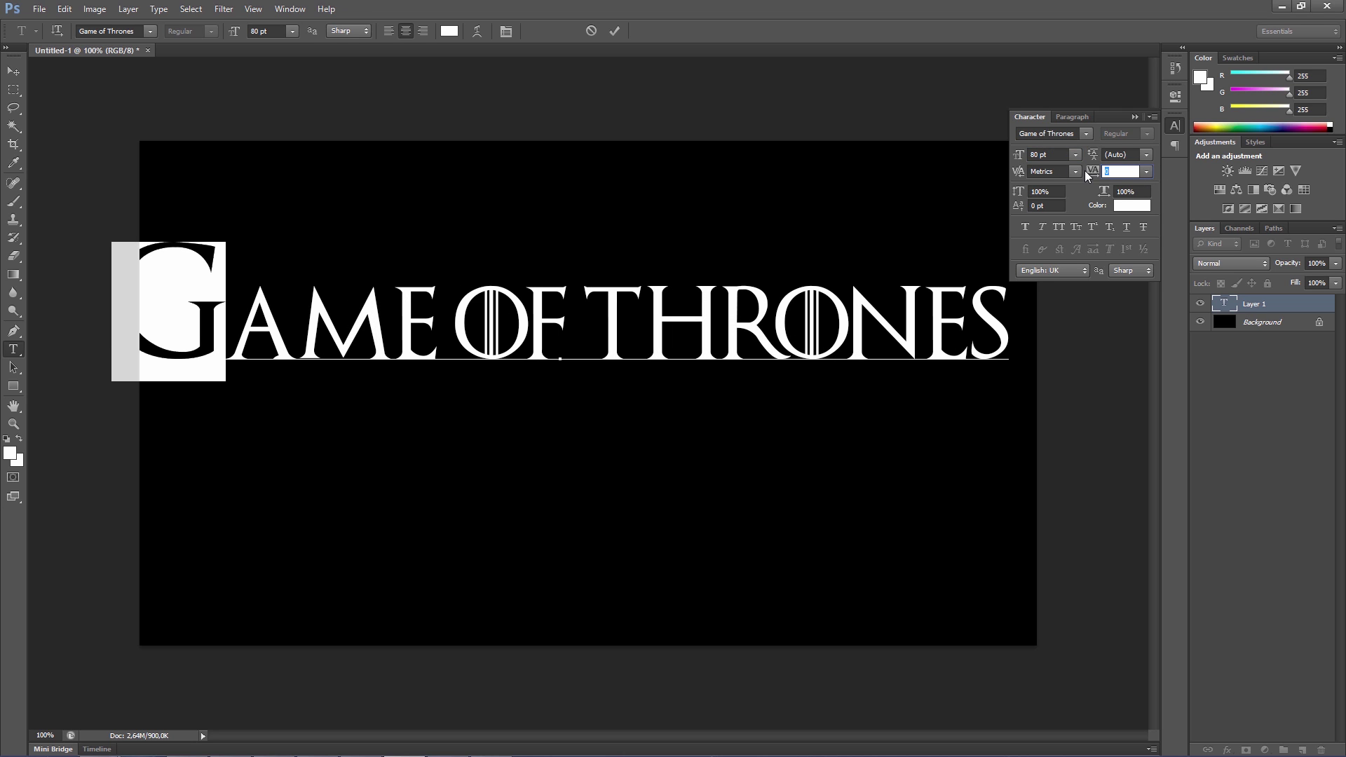
type("-60")
key("Return")
key("Tab")
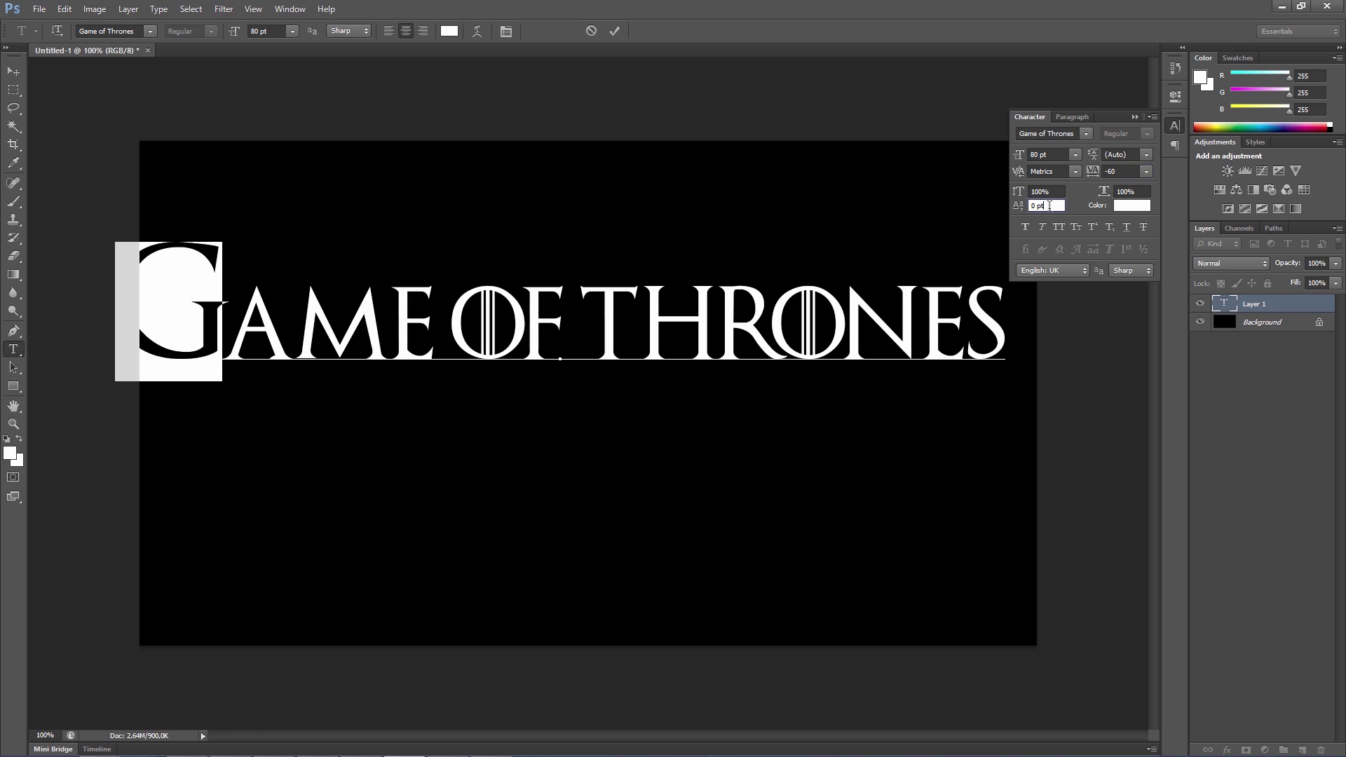
type("-10")
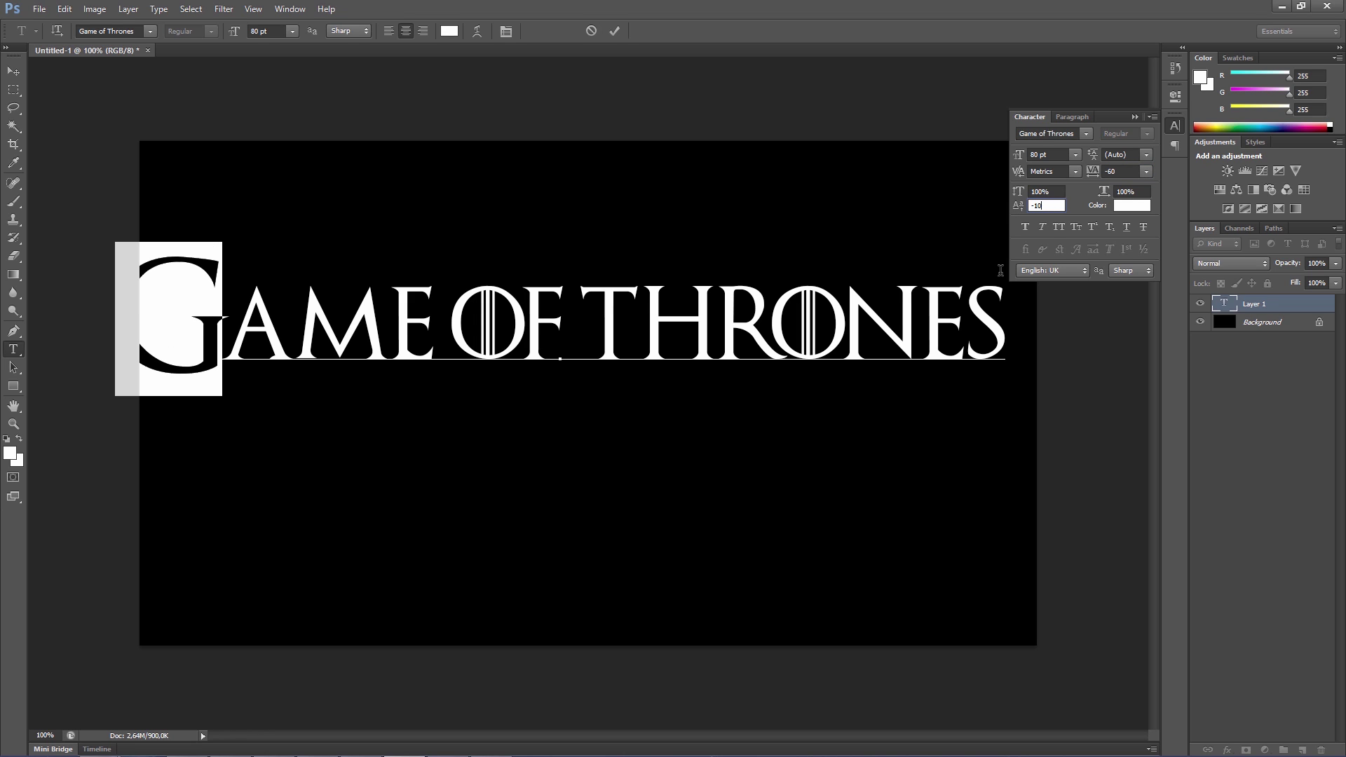
key("Return")
Shrink OF to 30 pt and raise it 10 pt above the baseline
left_click(568, 327)
left_click_drag(568, 327, 452, 327)
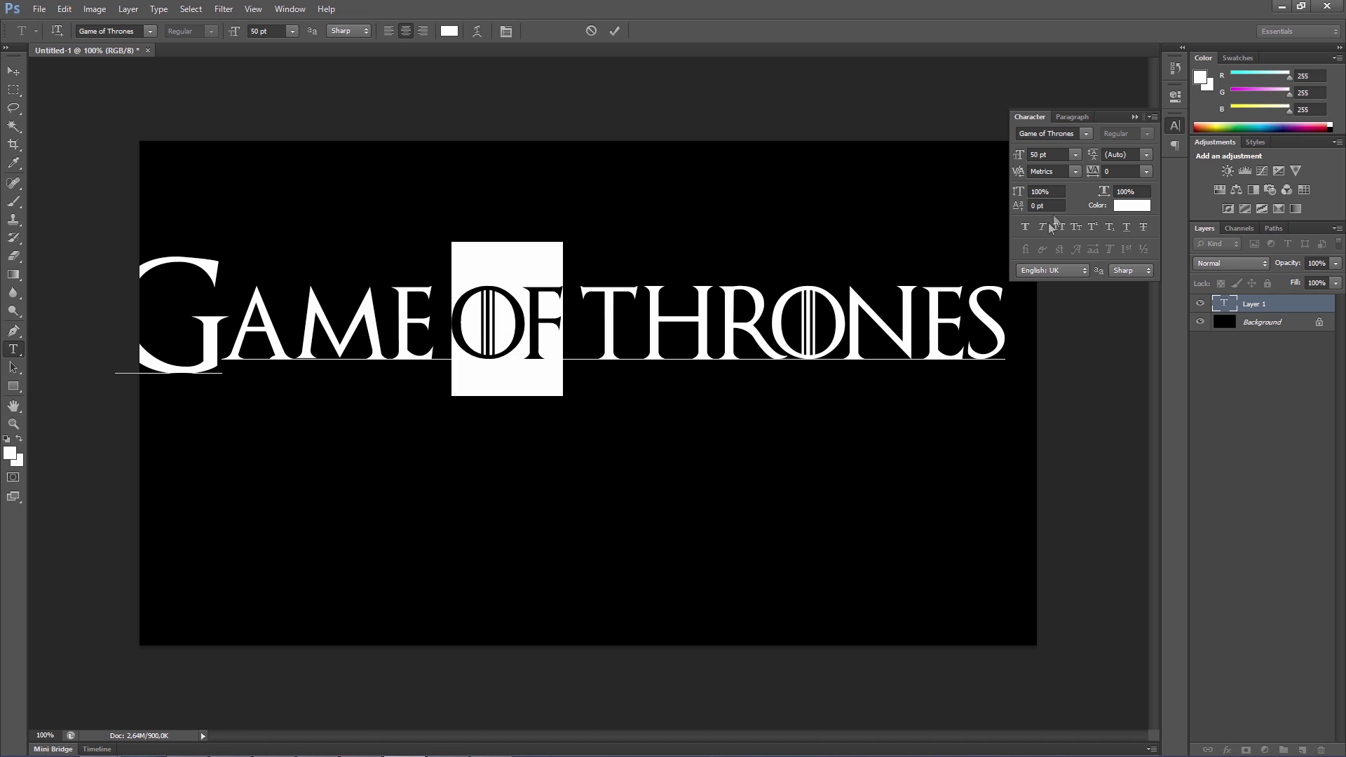
left_click(1034, 154)
type("30")
key("Return")
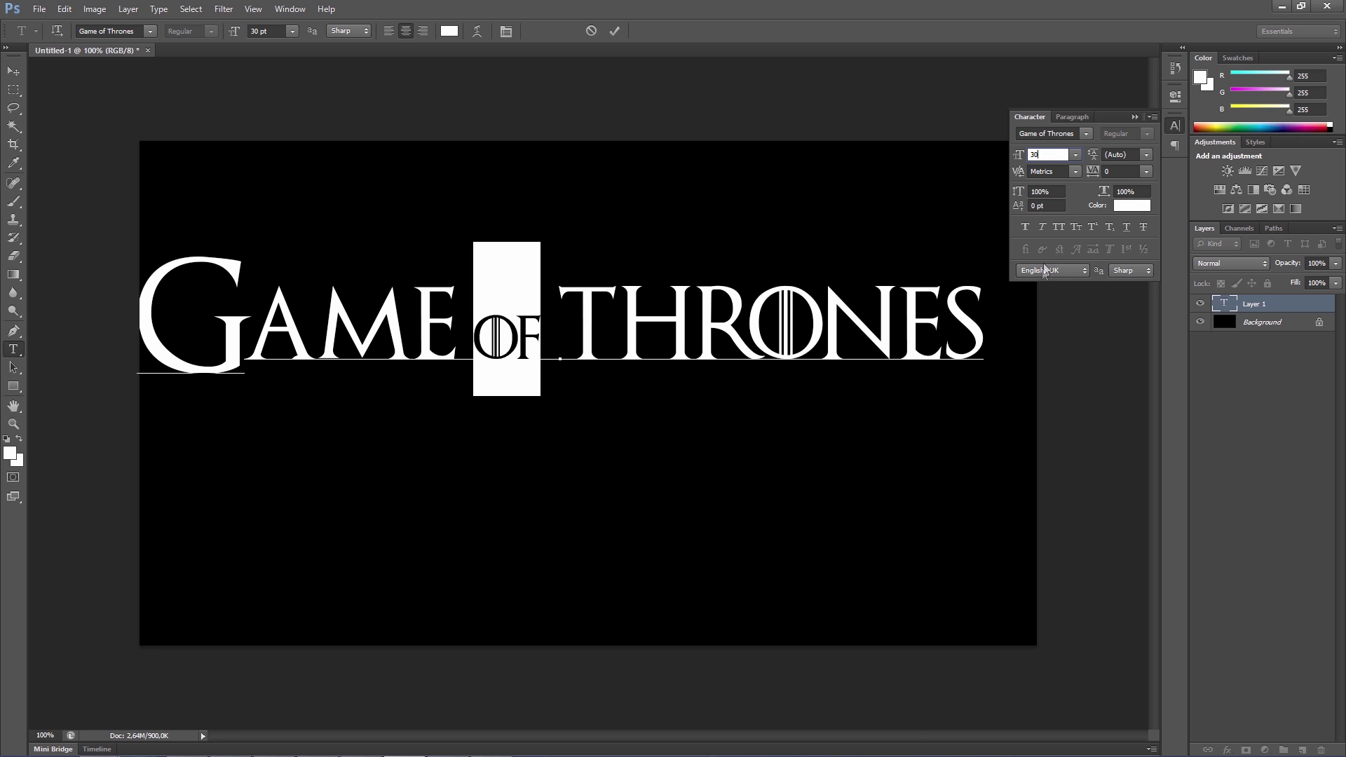
left_click(1053, 206)
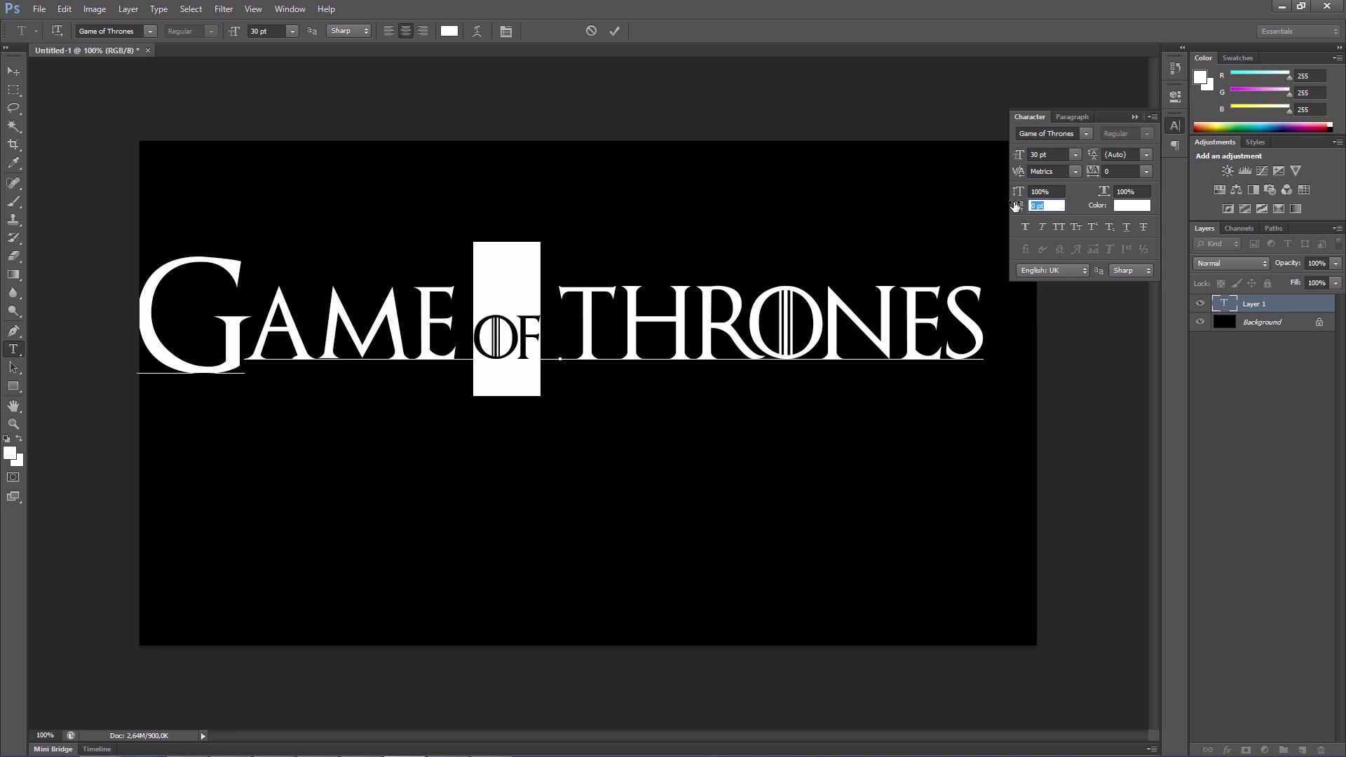
type("10")
key("Return")
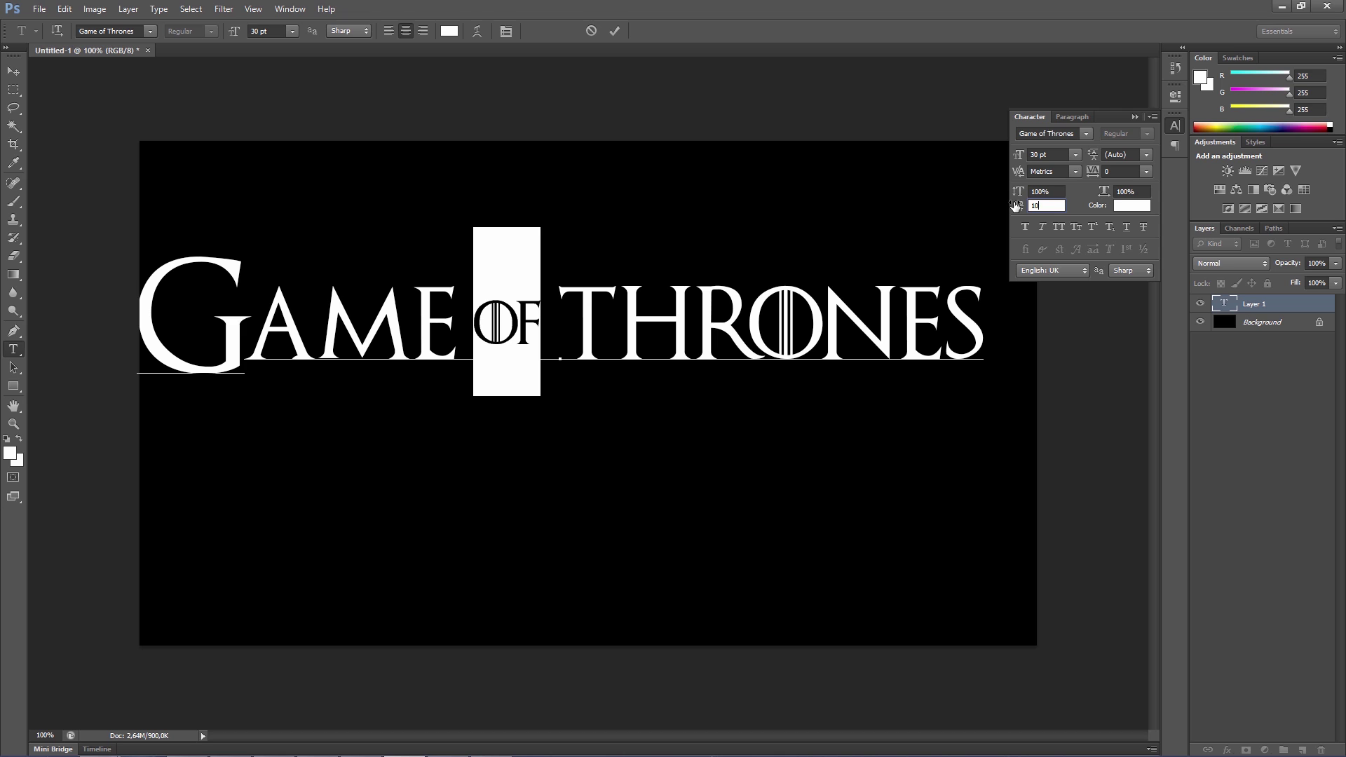
Set the T of THRONES to 80 pt, -230 tracking, -10 pt baseline shift, and commit
left_click_drag(619, 319, 577, 326)
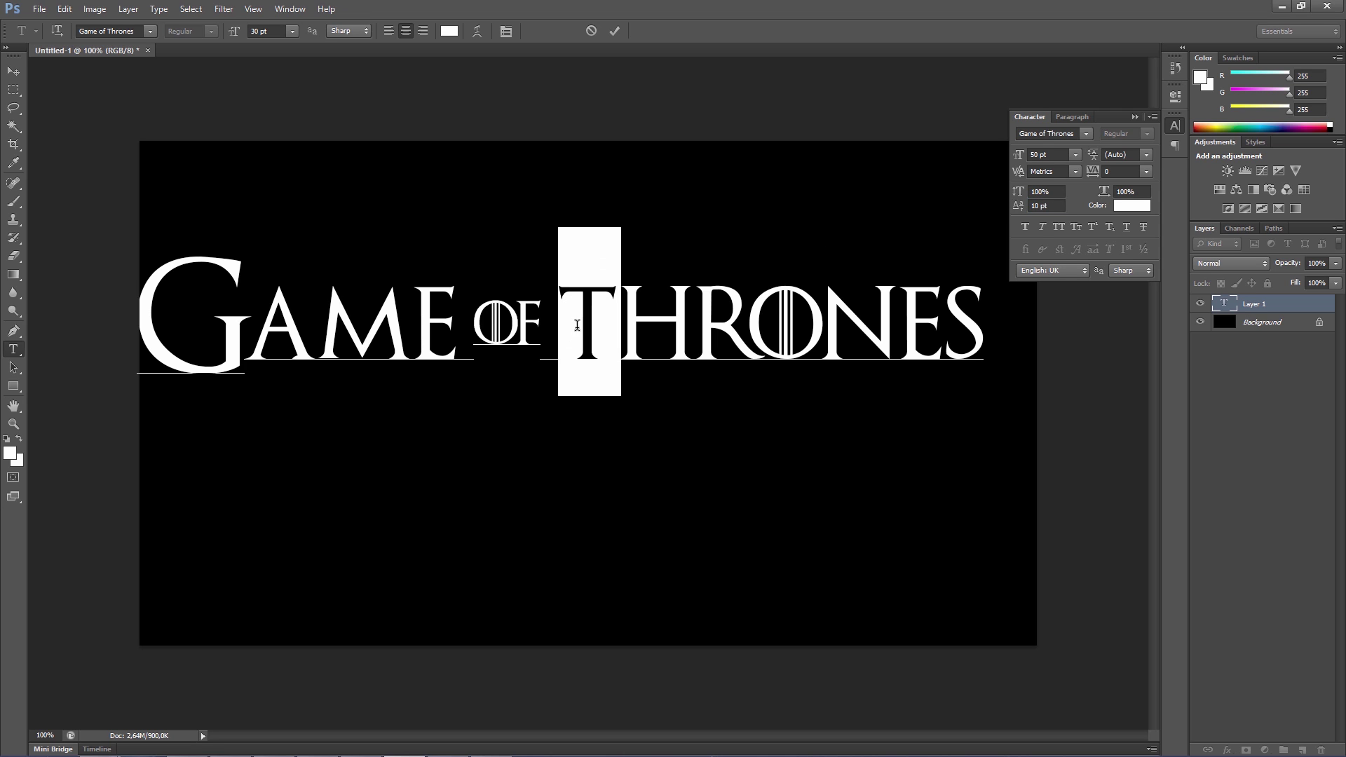
left_click(1050, 154)
type("80")
key("Return")
left_click(1093, 173)
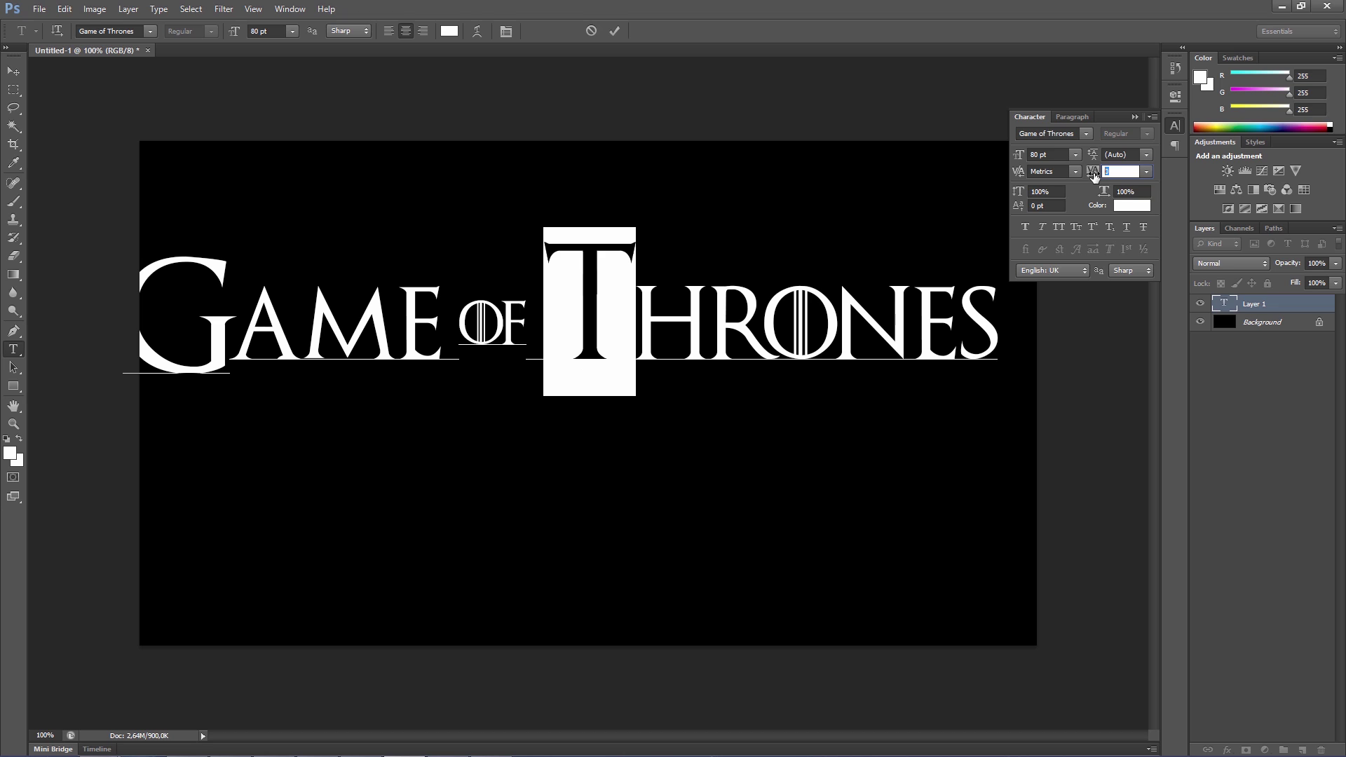
type("230")
key("Return")
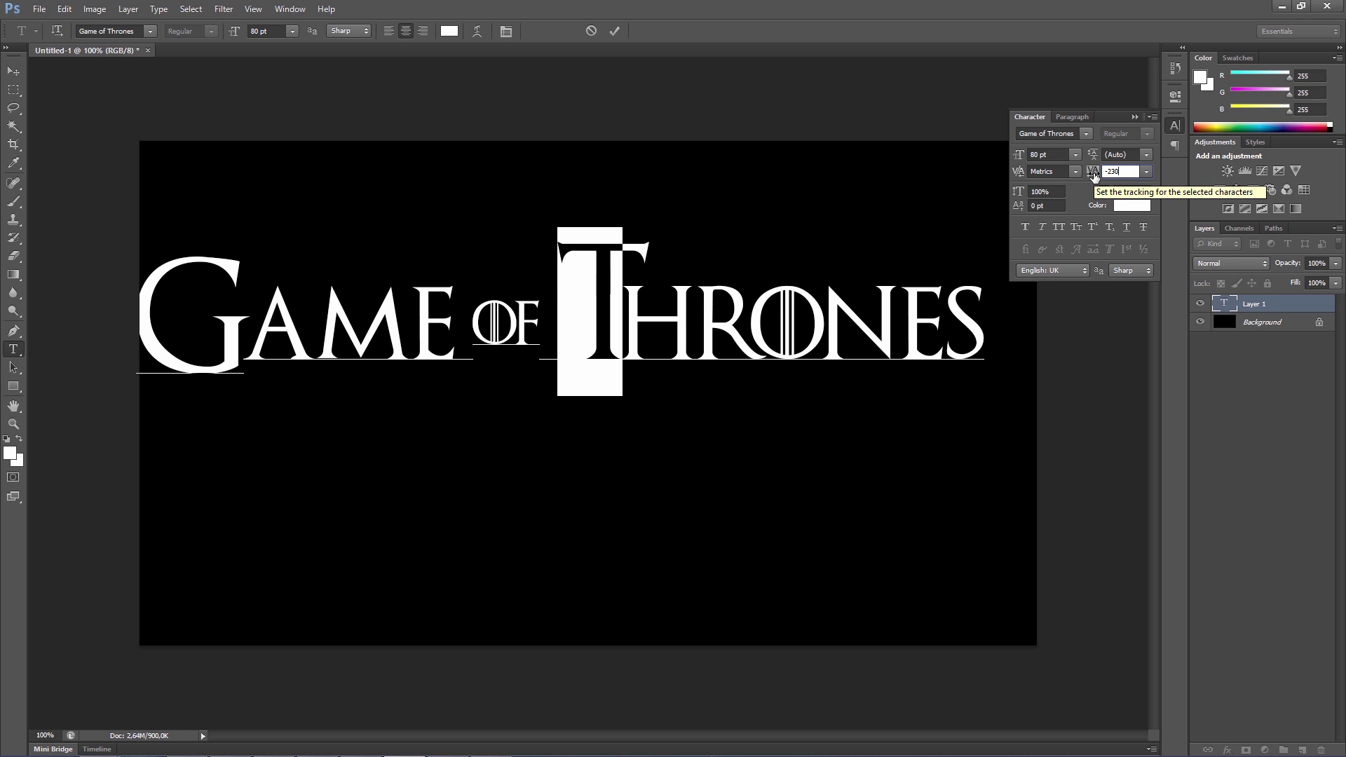
left_click(1012, 206)
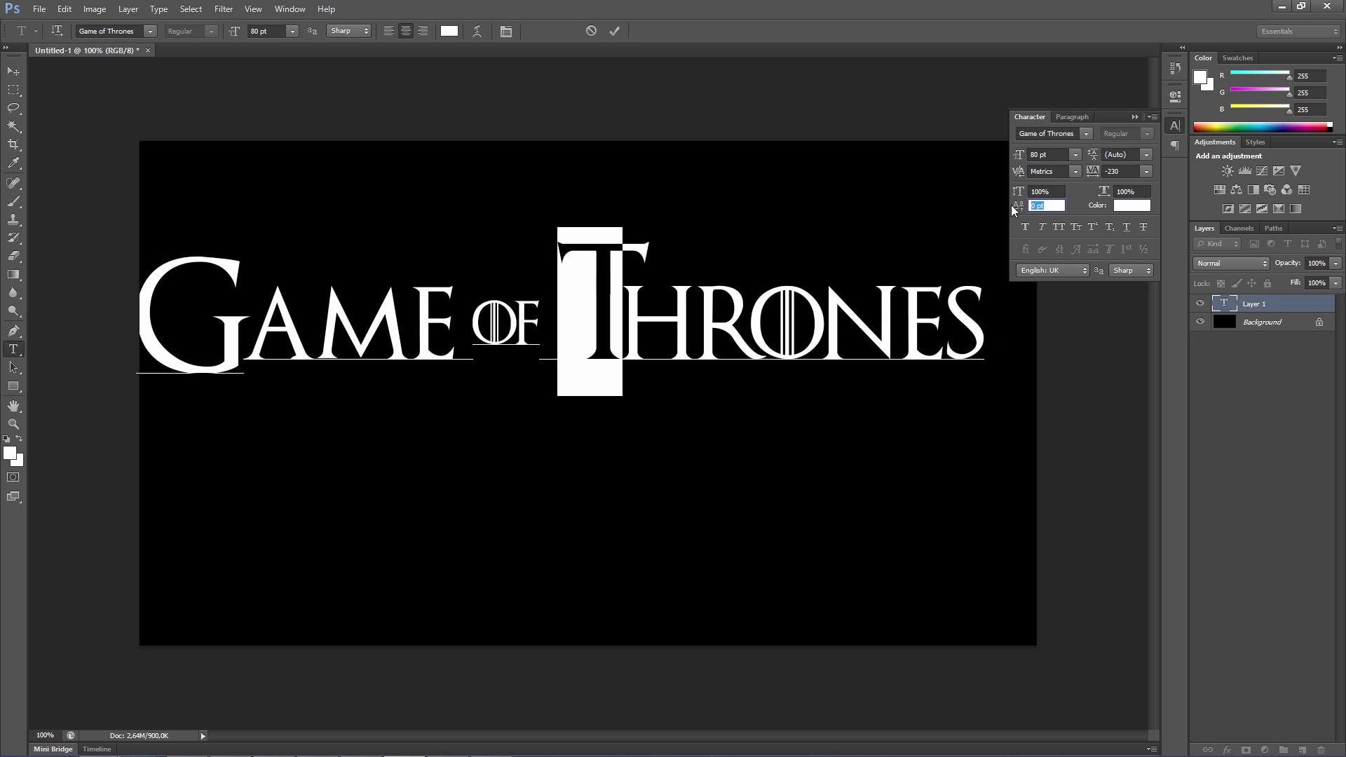
type("-10")
key("Return")
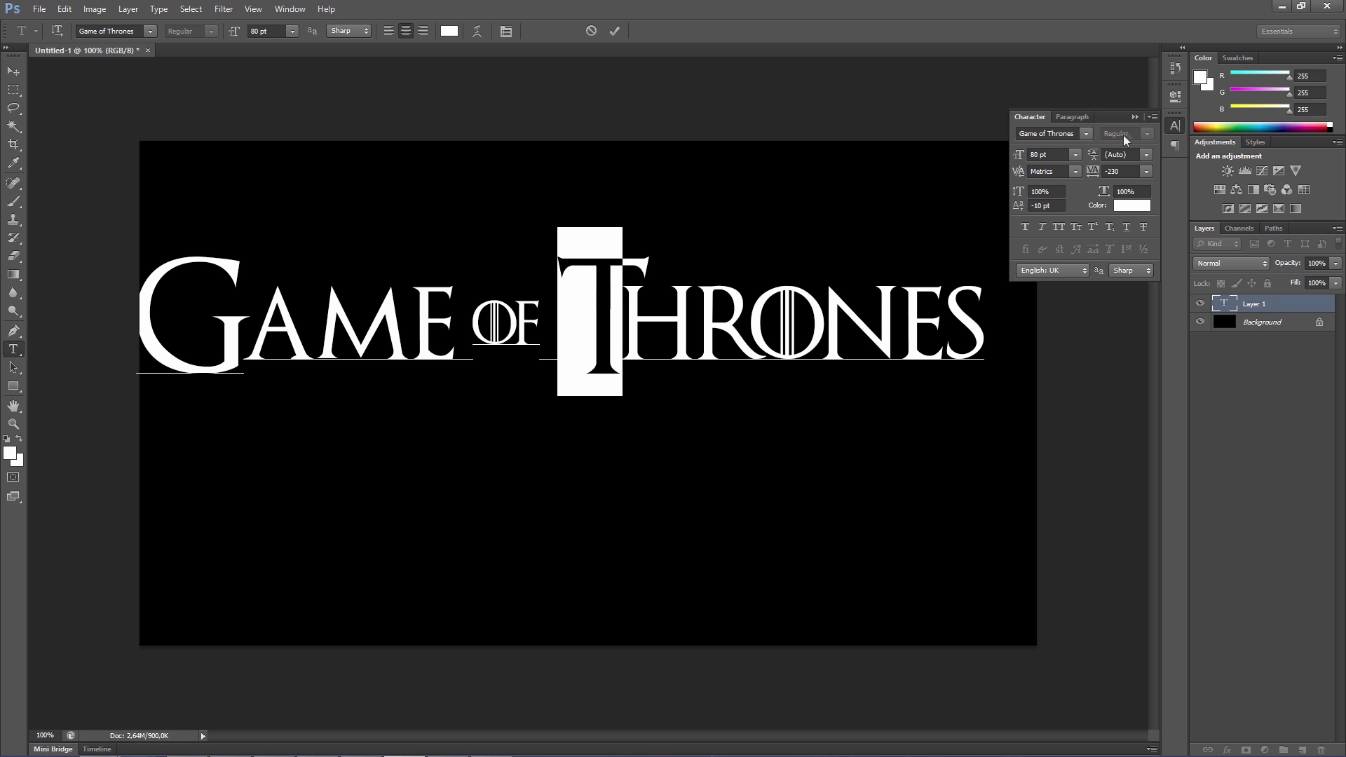
left_click(1134, 117)
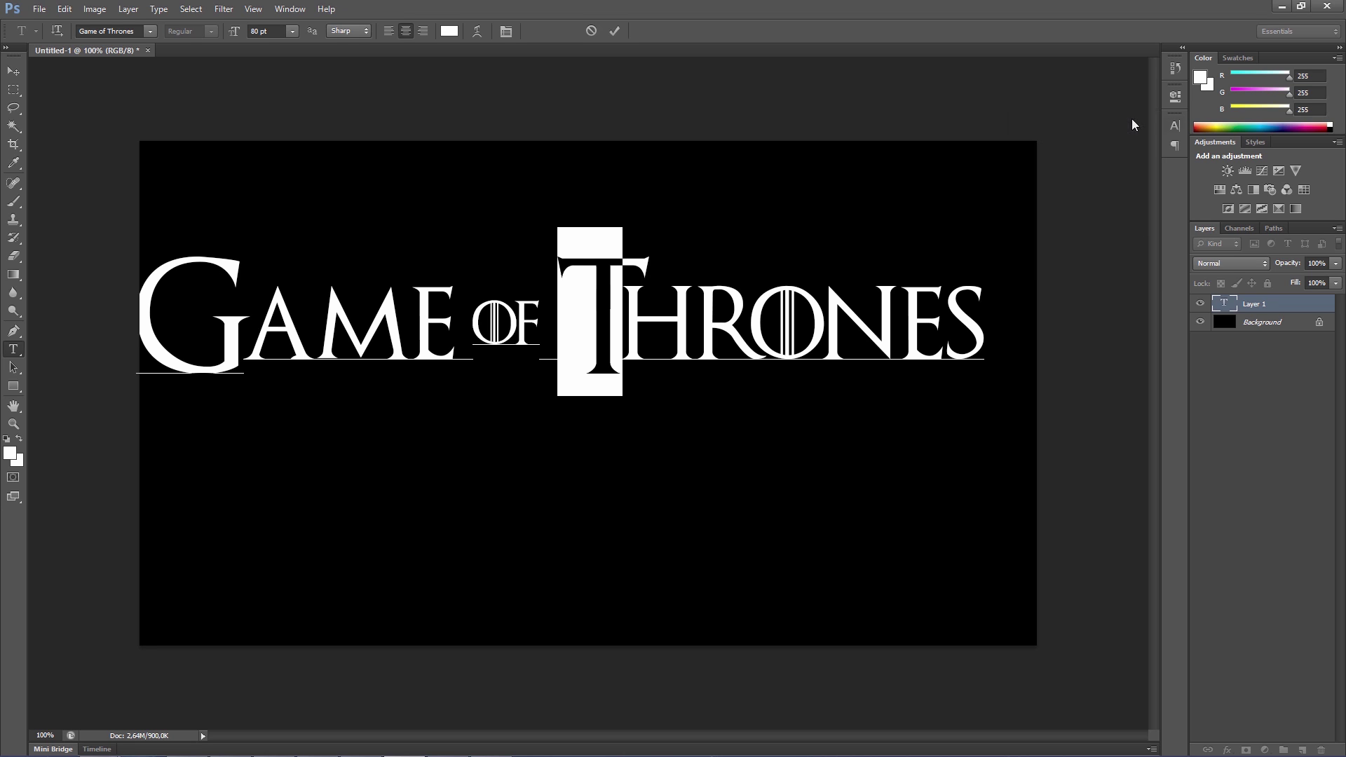
left_click(614, 31)
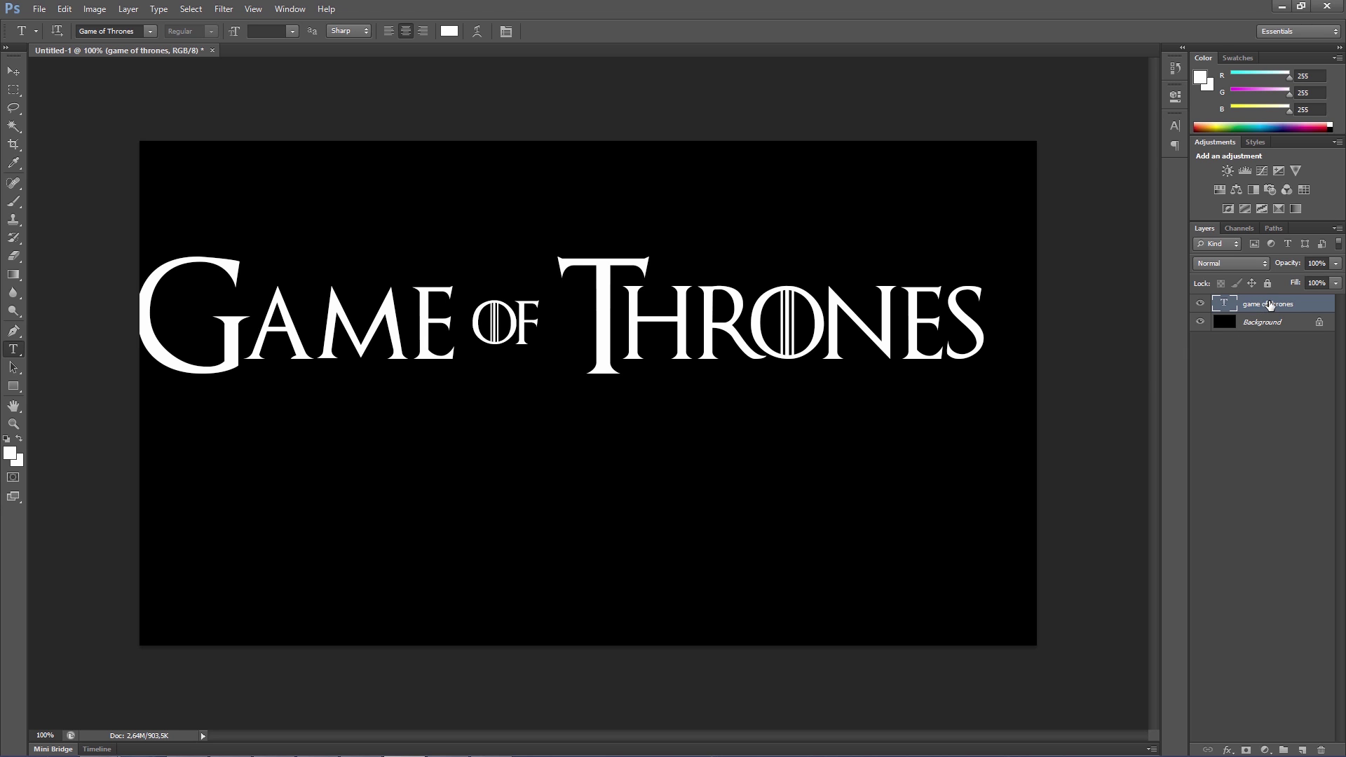
Convert the GAME OF THRONES type layer into a shape
right_click(1270, 305)
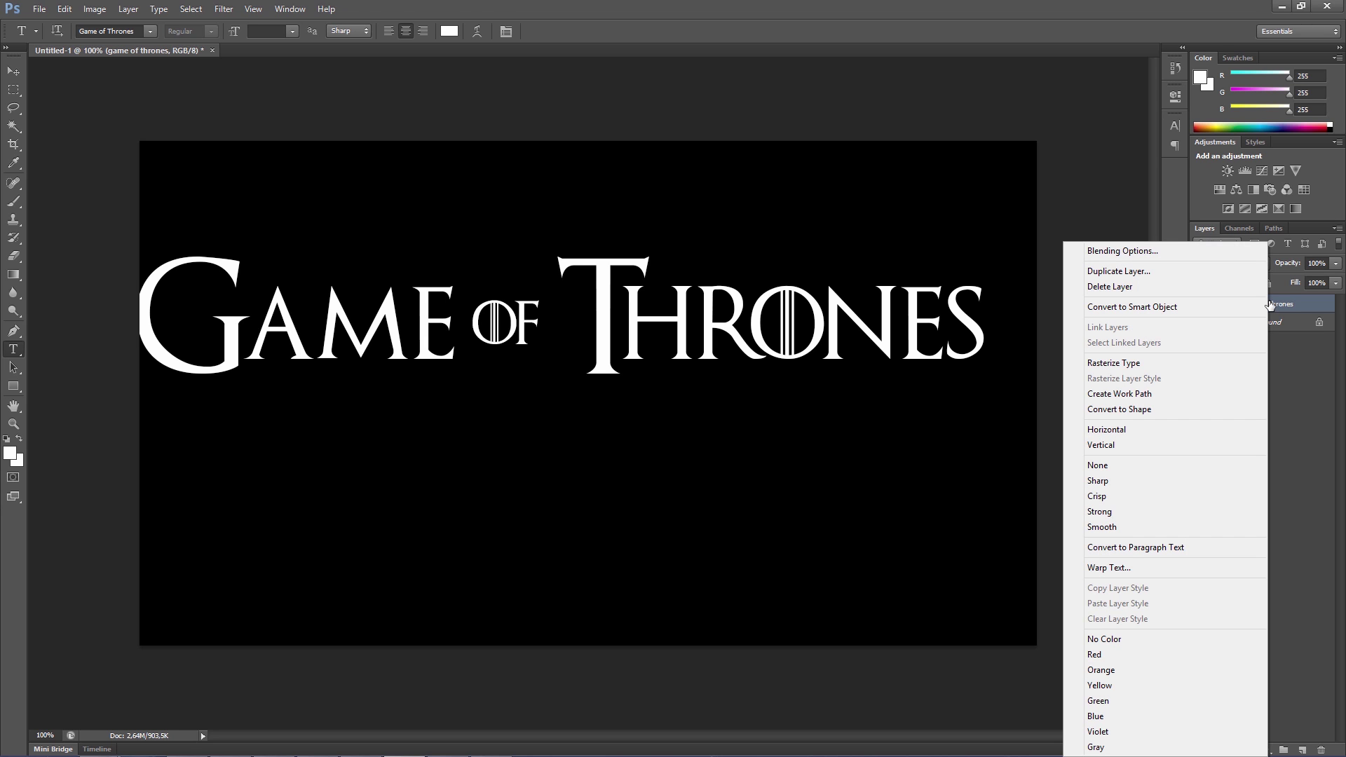
left_click(1175, 409)
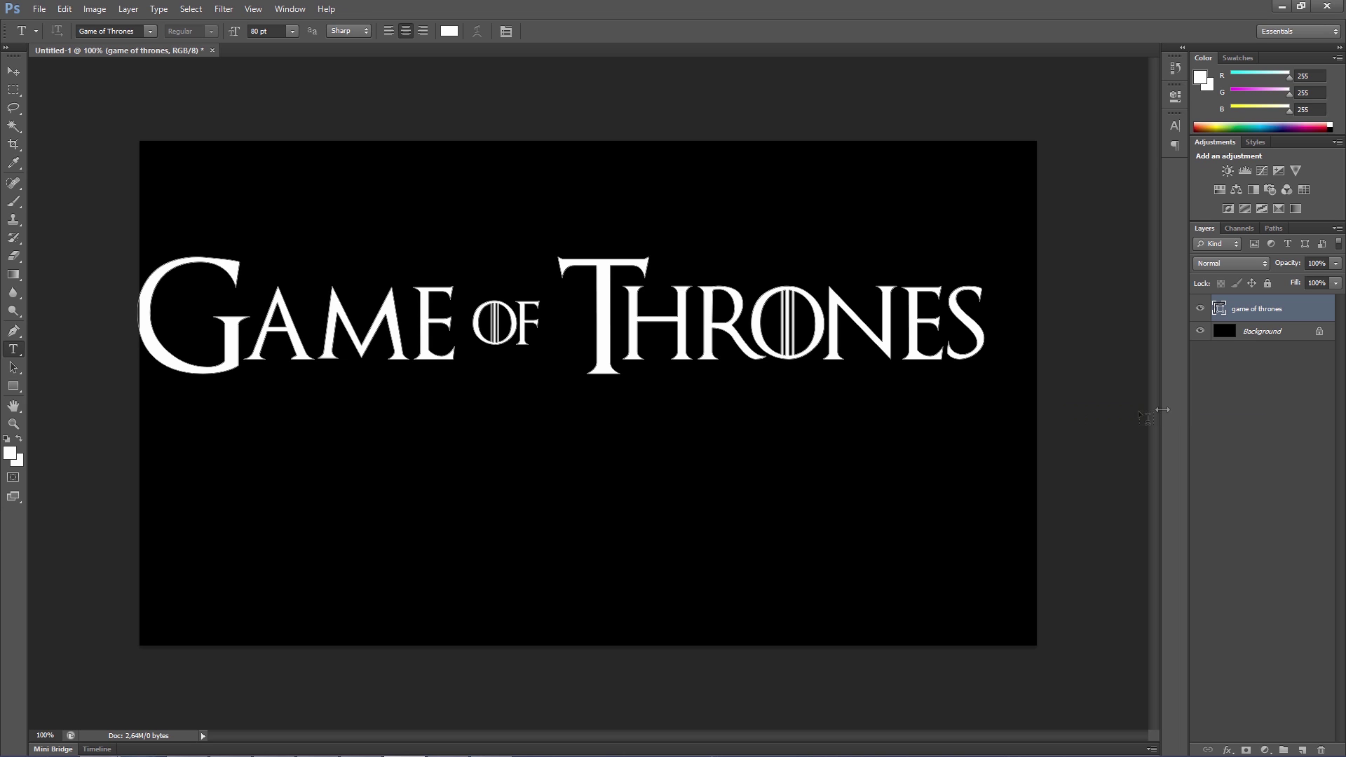
Select the seven THRONES letter outlines and nudge them left to close the gap
left_click(21, 372)
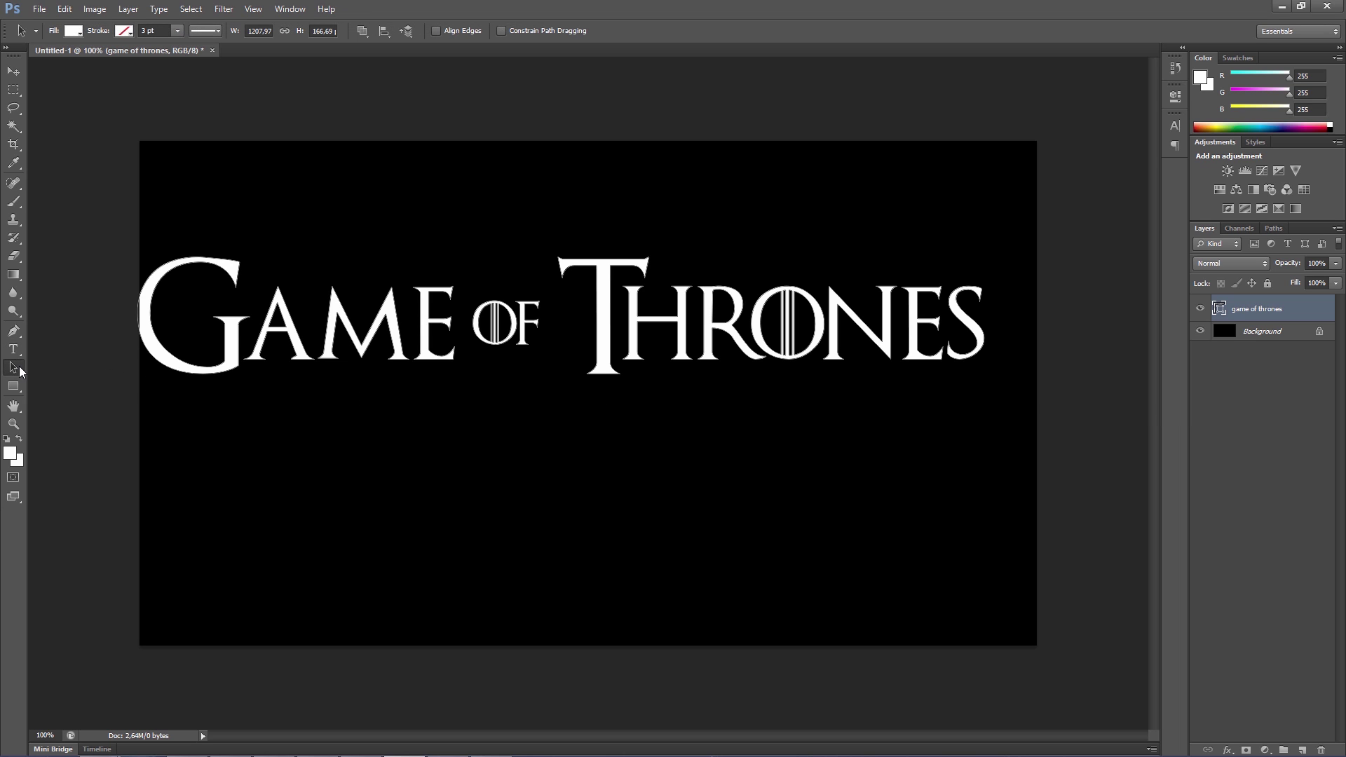
left_click(608, 343, "shift")
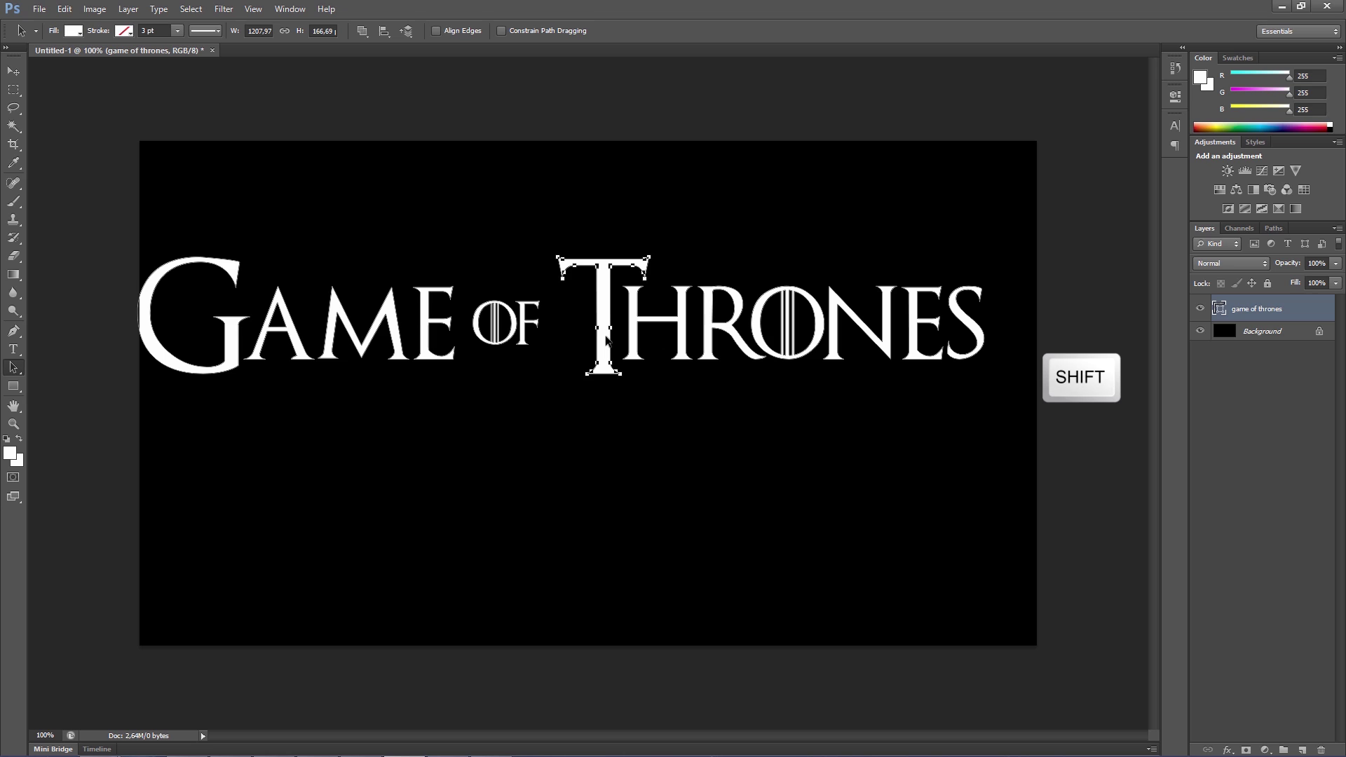
left_click(635, 335, "shift")
left_click(708, 328, "shift")
left_click(761, 330, "shift")
left_click(835, 331, "shift")
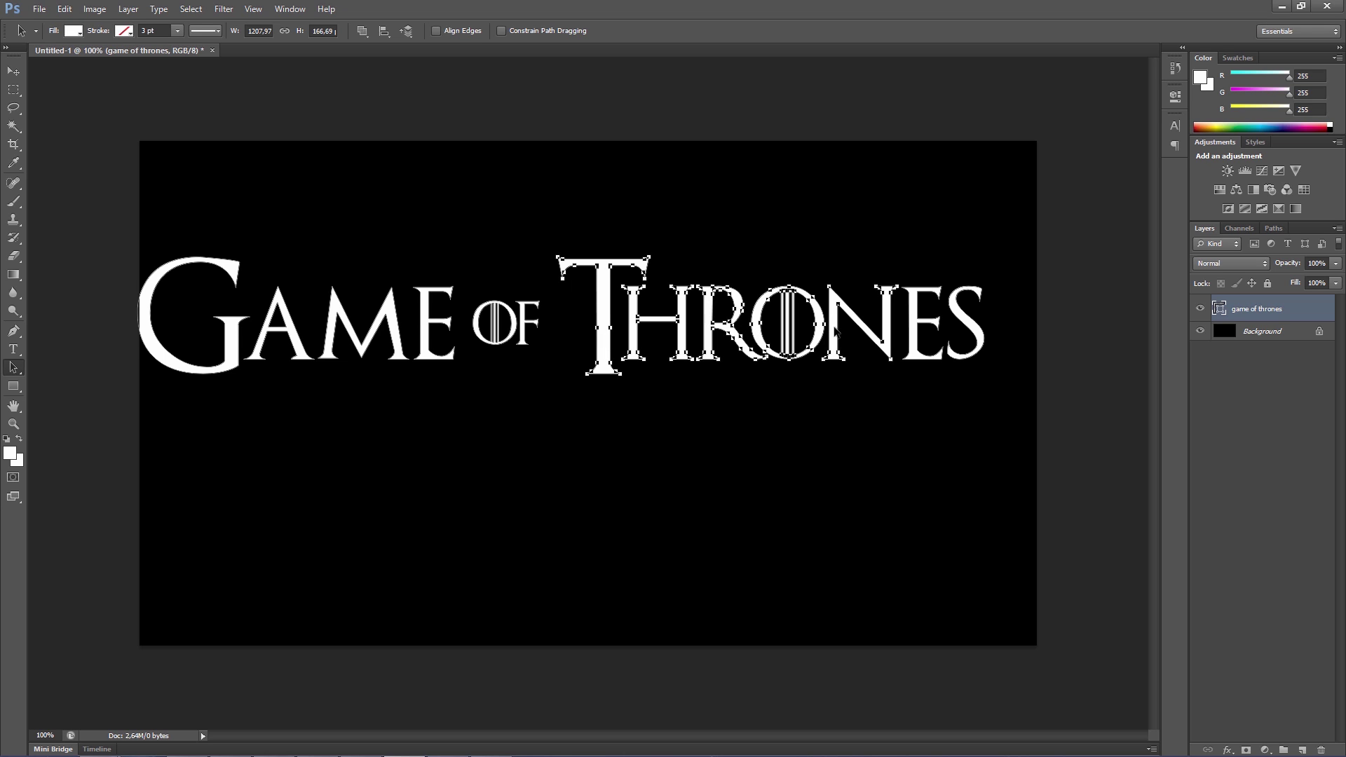
left_click(916, 337, "shift")
left_click(970, 335, "shift")
key("shift+Left")
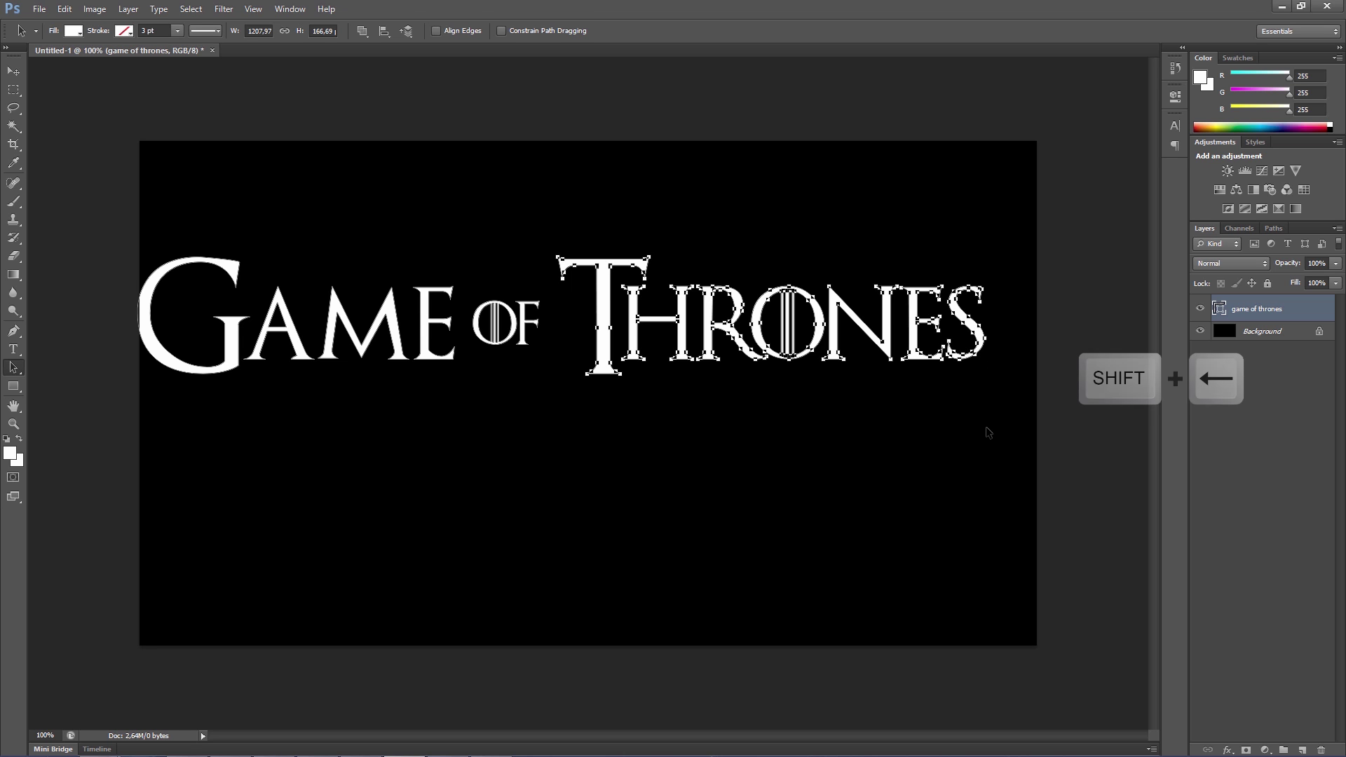
key("shift+Left")
key("shift+Left")
key("shift+Left")
key("shift+Left")
key("shift+Left")
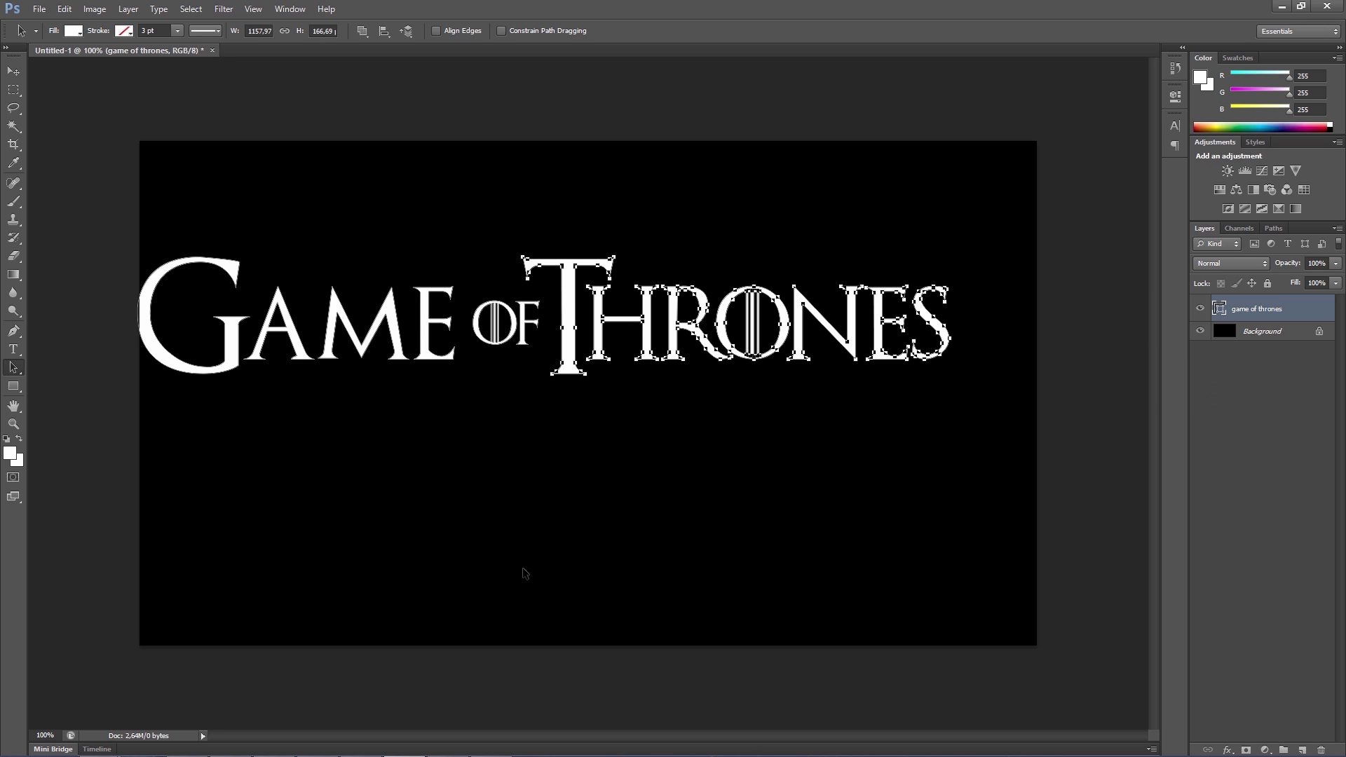
Zoom in and push the T crossbar's right-end anchors rightward over THRONES
left_click(13, 423)
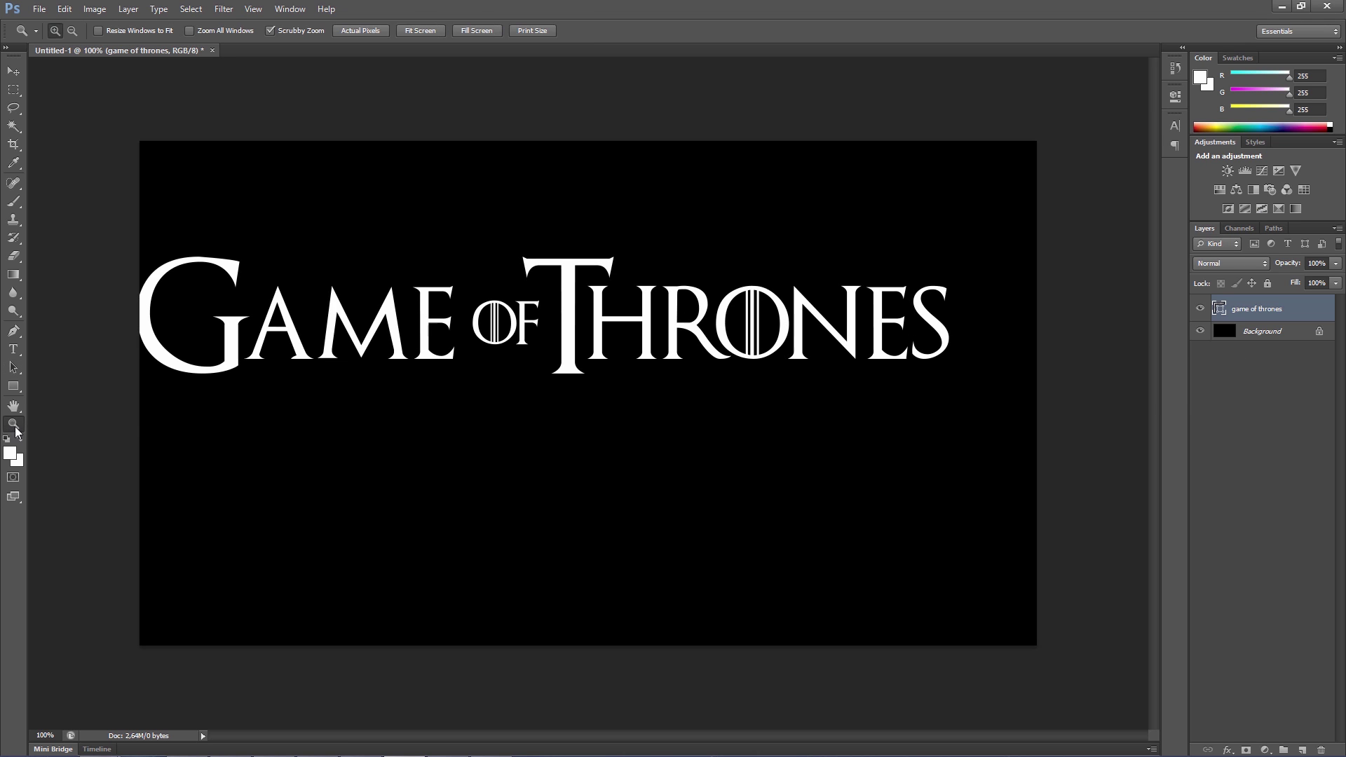
left_click(622, 315)
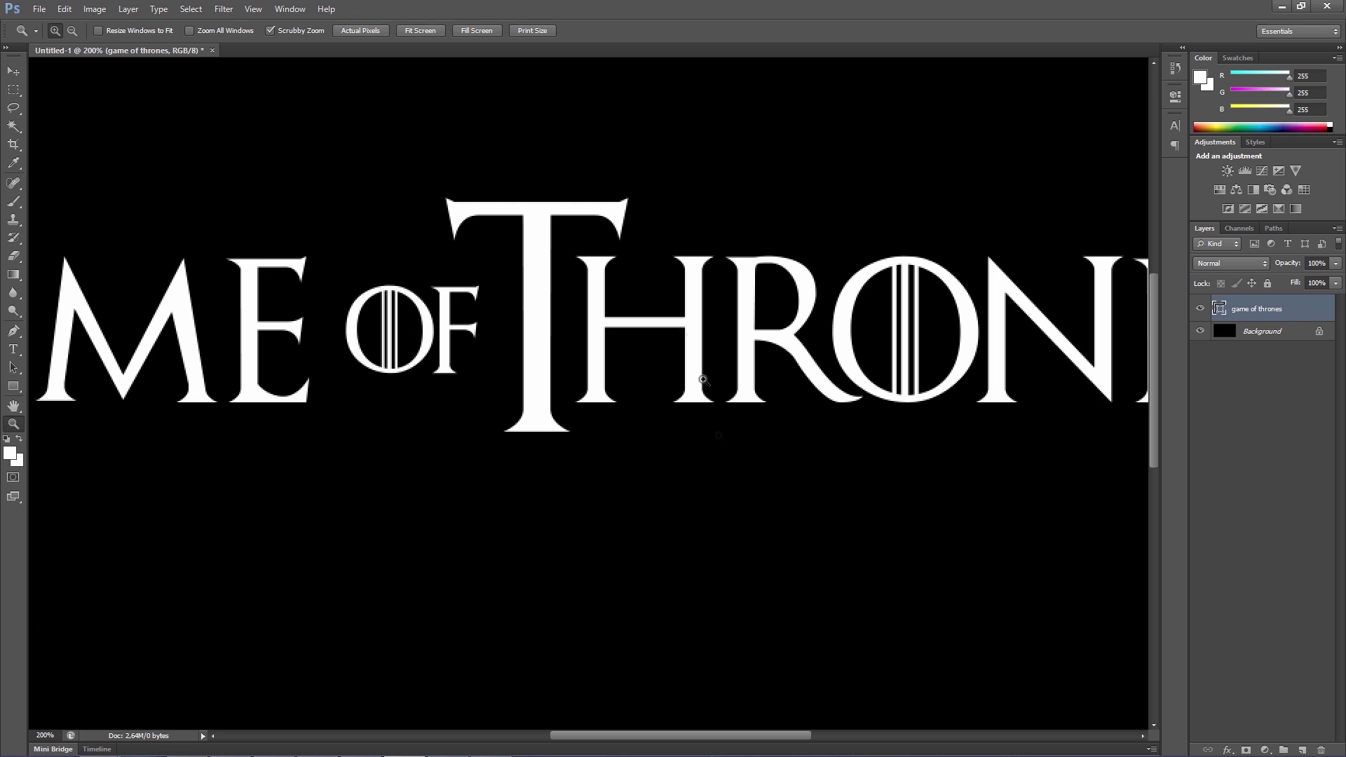
left_click_drag(728, 742, 792, 739)
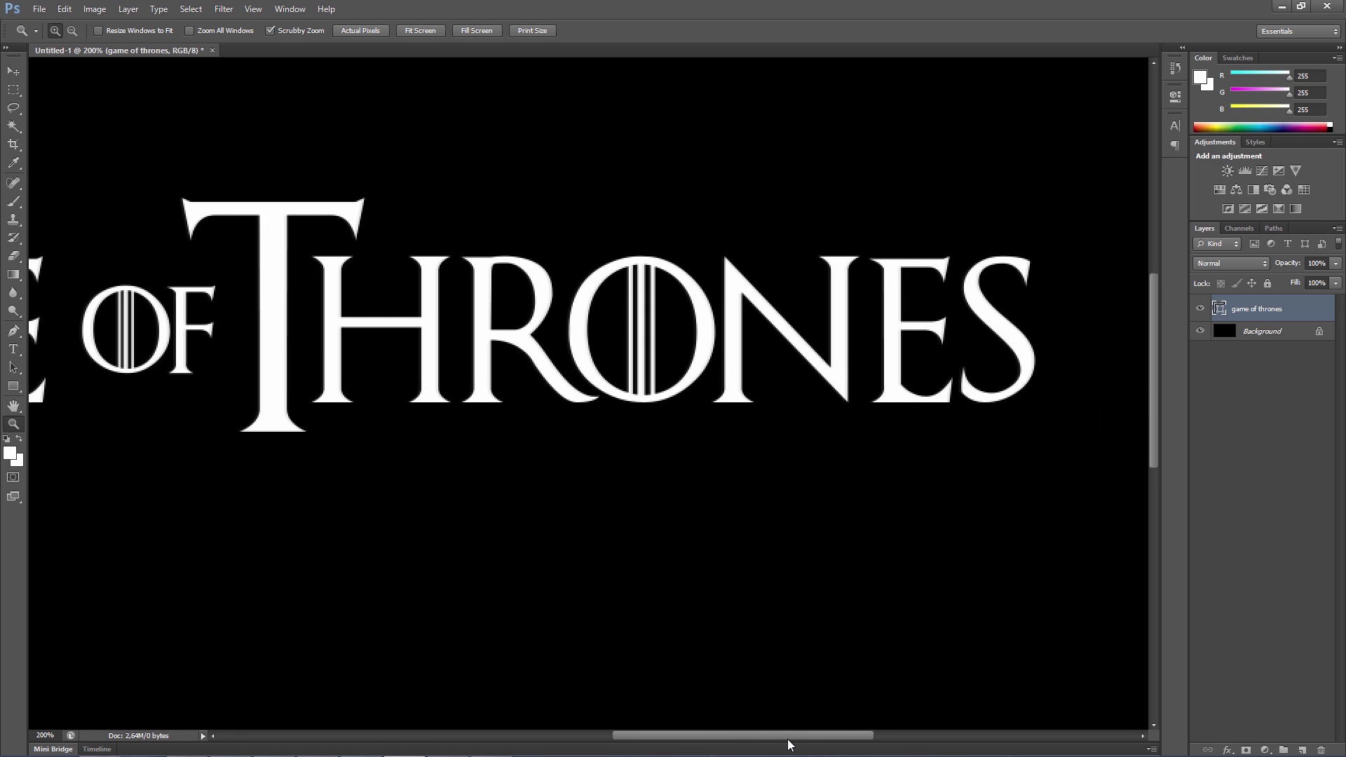
left_click(11, 368)
left_click(56, 379)
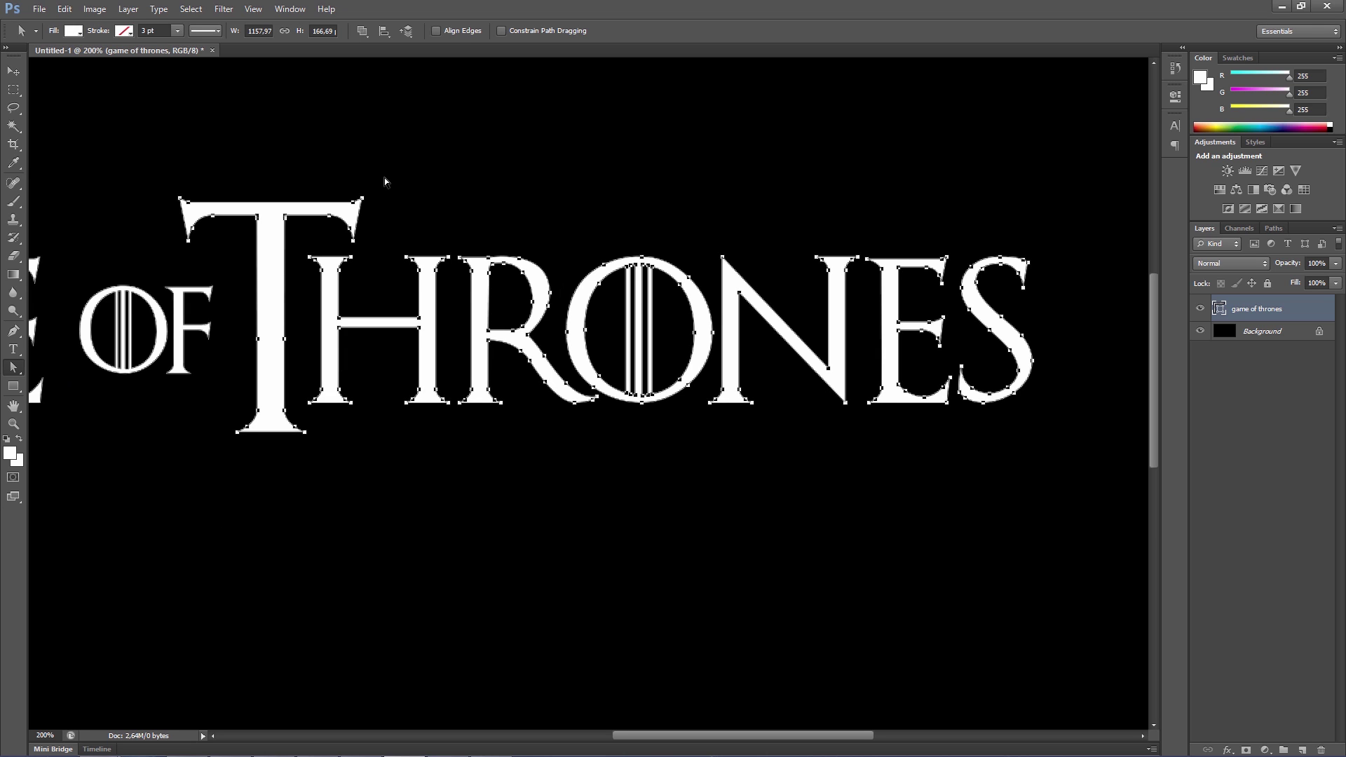
left_click_drag(384, 178, 314, 253)
key("shift+Right")
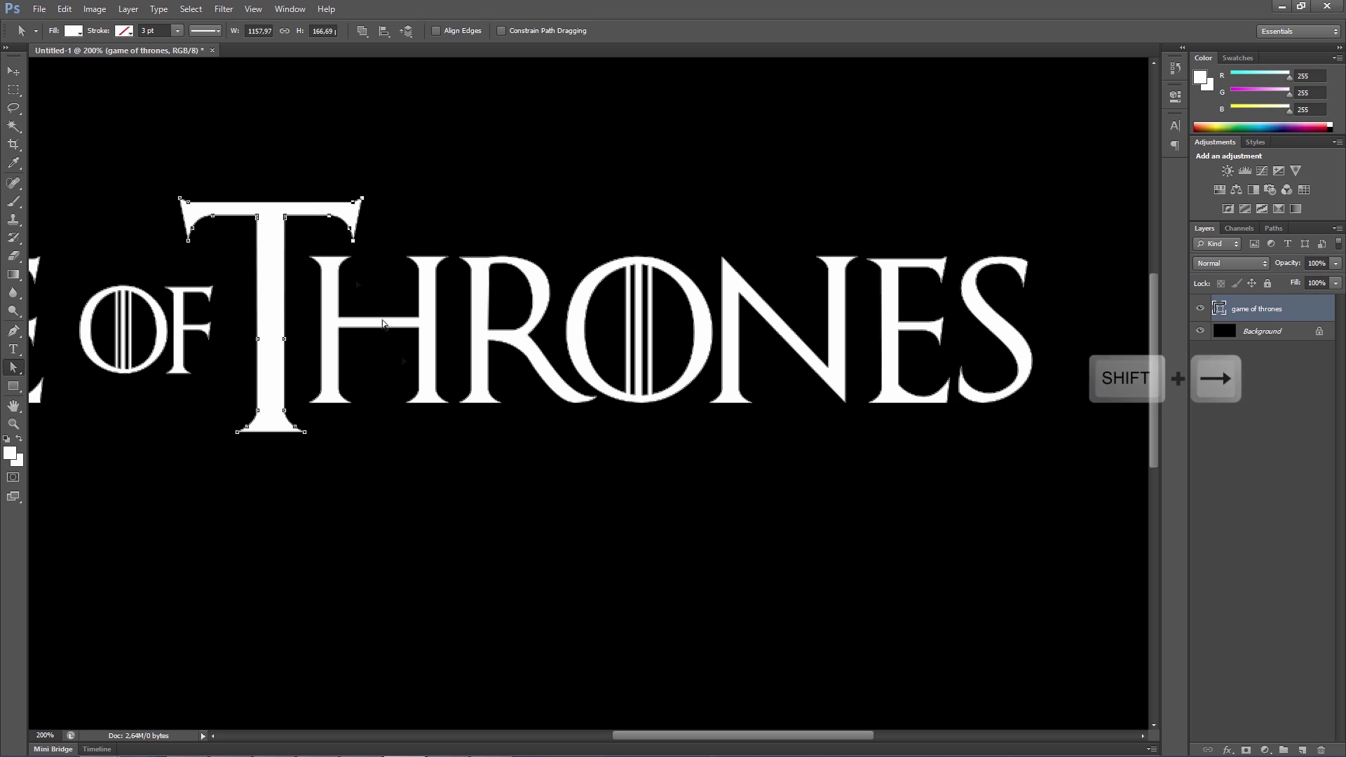
key("shift+Right")
key("shift+Right")
key("shift+Right")
key("shift+Right")
key("shift+Right")
key("shift+Right")
key("shift+Right")
key("shift+Right")
key("shift+Right")
key("shift+Right")
key("shift+Right")
key("shift+Right")
key("shift+Right")
key("shift+Right")
key("shift+Right")
key("shift+Right")
key("shift+Right")
key("shift+Right")
key("shift+Right")
key("shift+Right")
key("shift+Right")
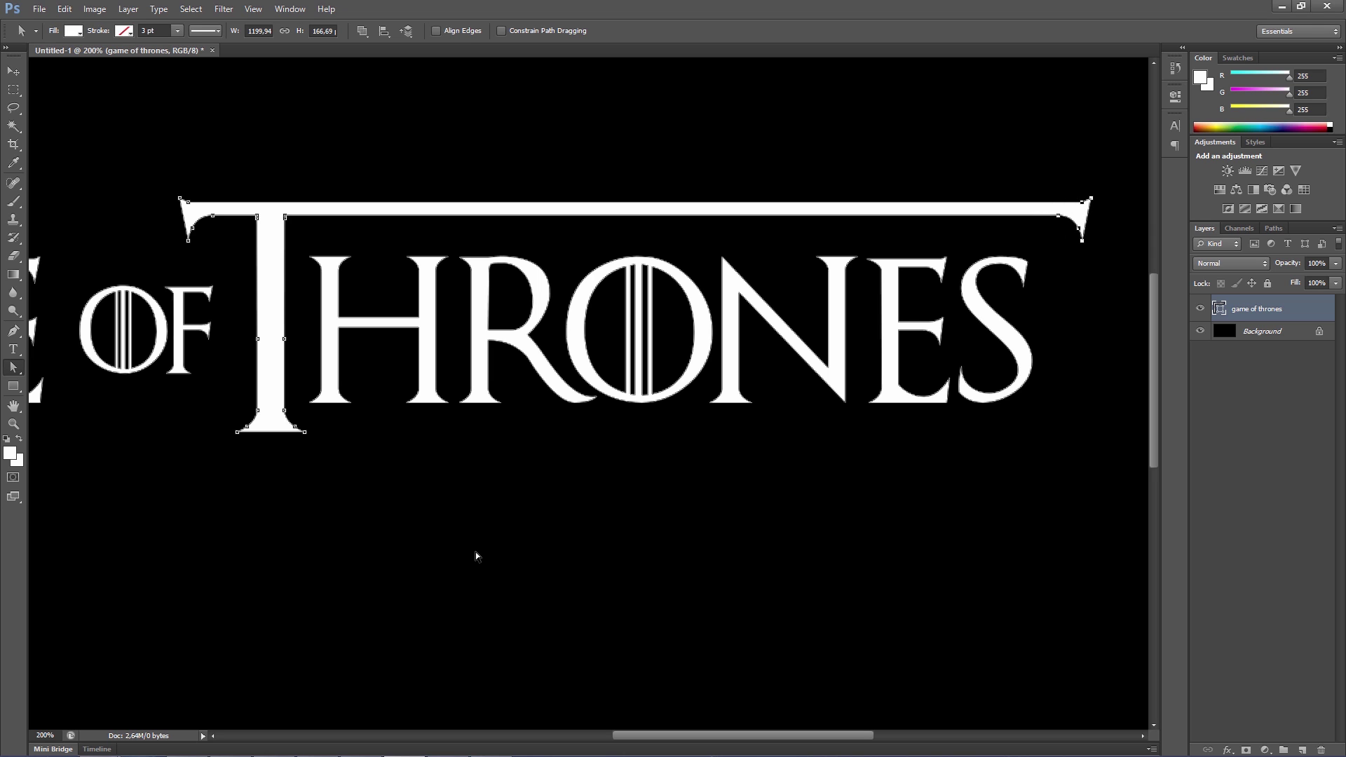
left_click(14, 424)
Return to actual pixels and align the logo to the canvas's vertical and horizontal centres
right_click(406, 555)
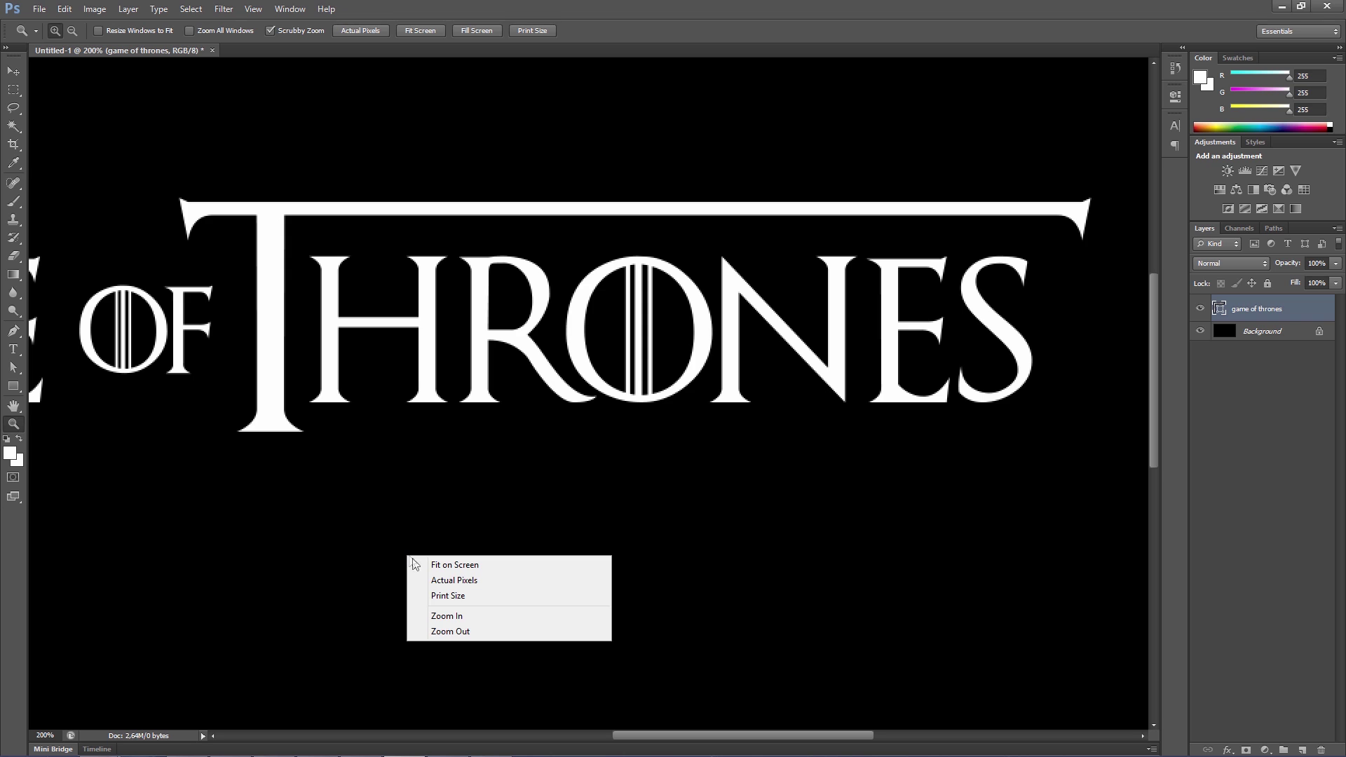
left_click(441, 578)
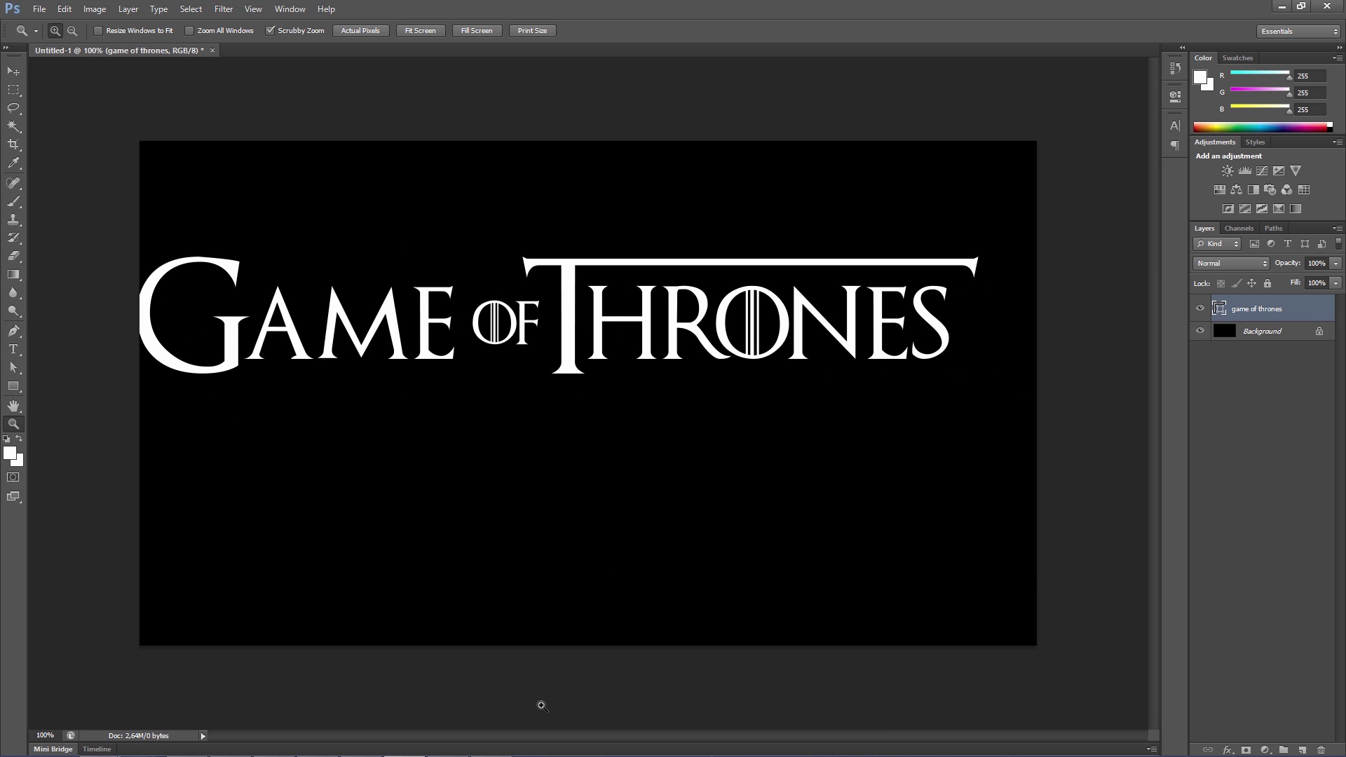
key("ctrl+a")
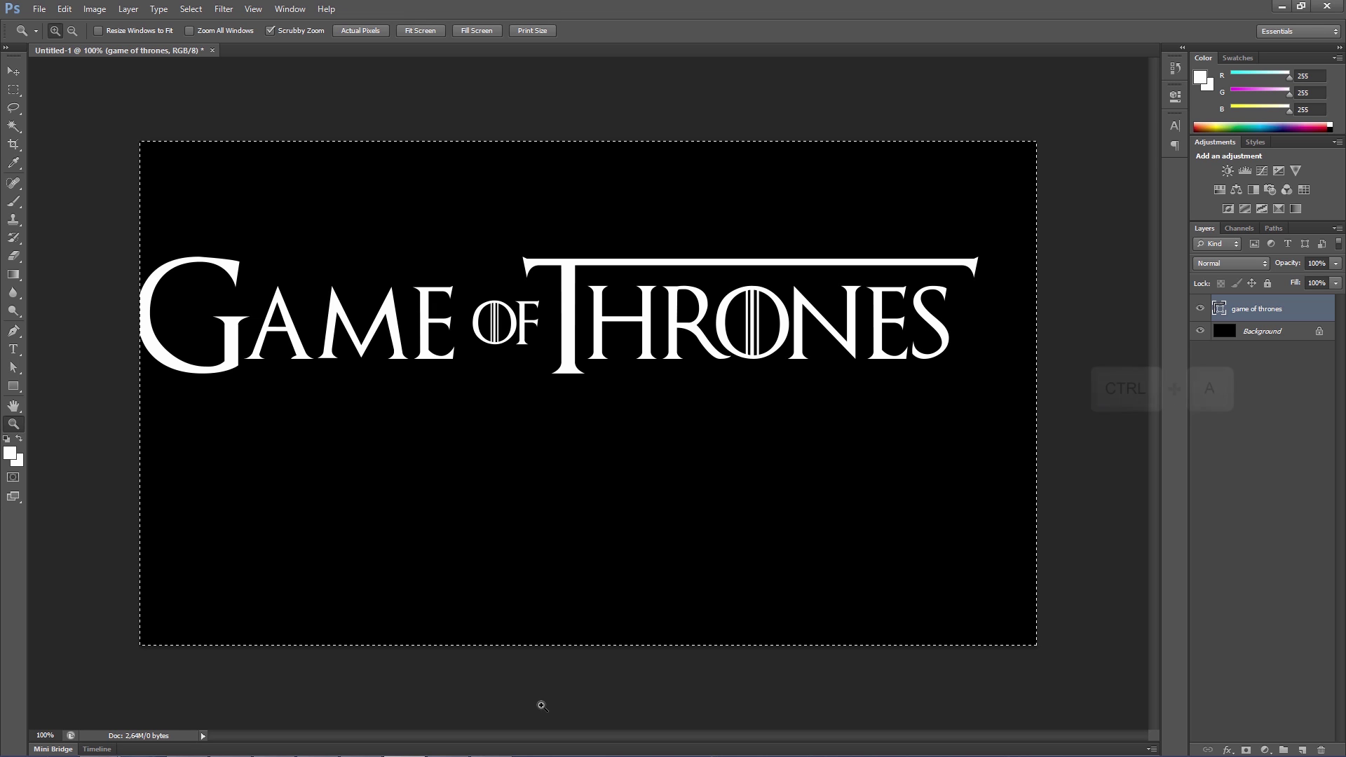
left_click(13, 72)
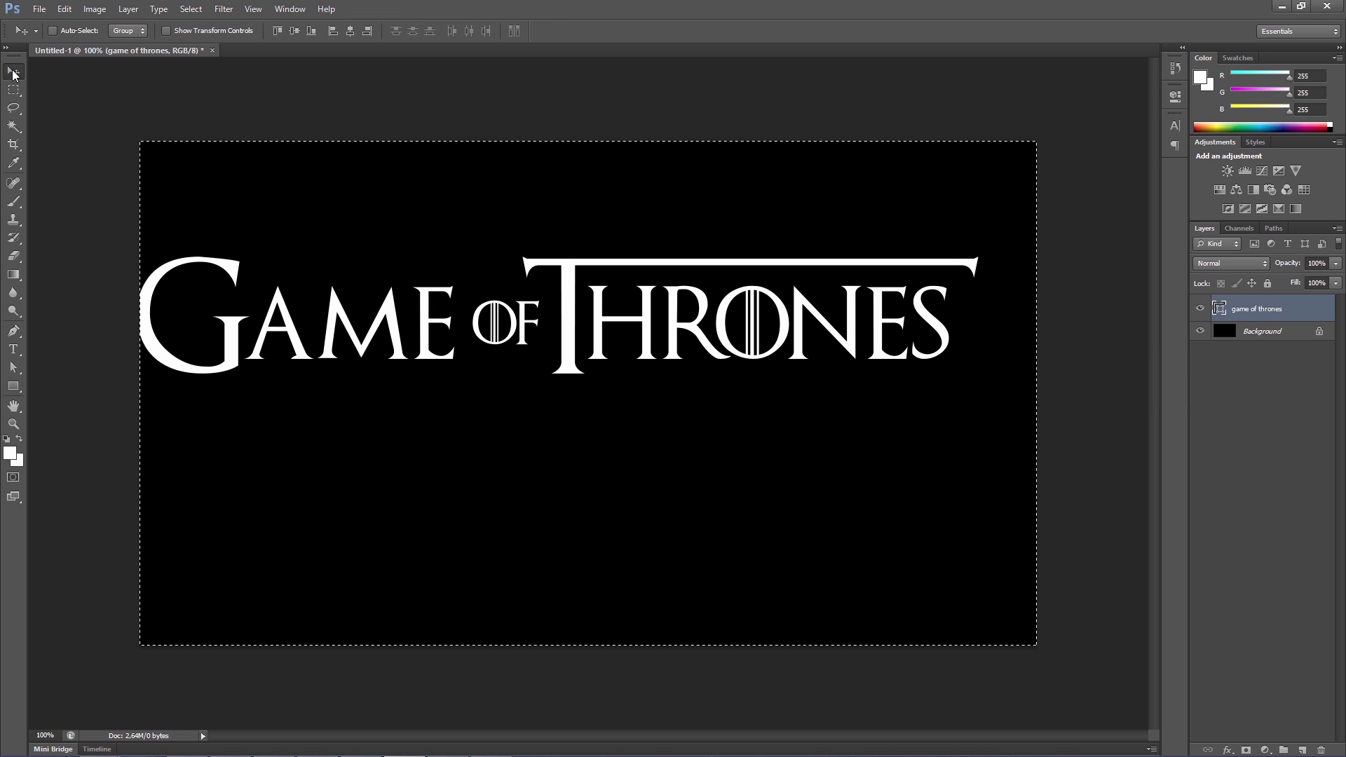
left_click(294, 31)
left_click(347, 31)
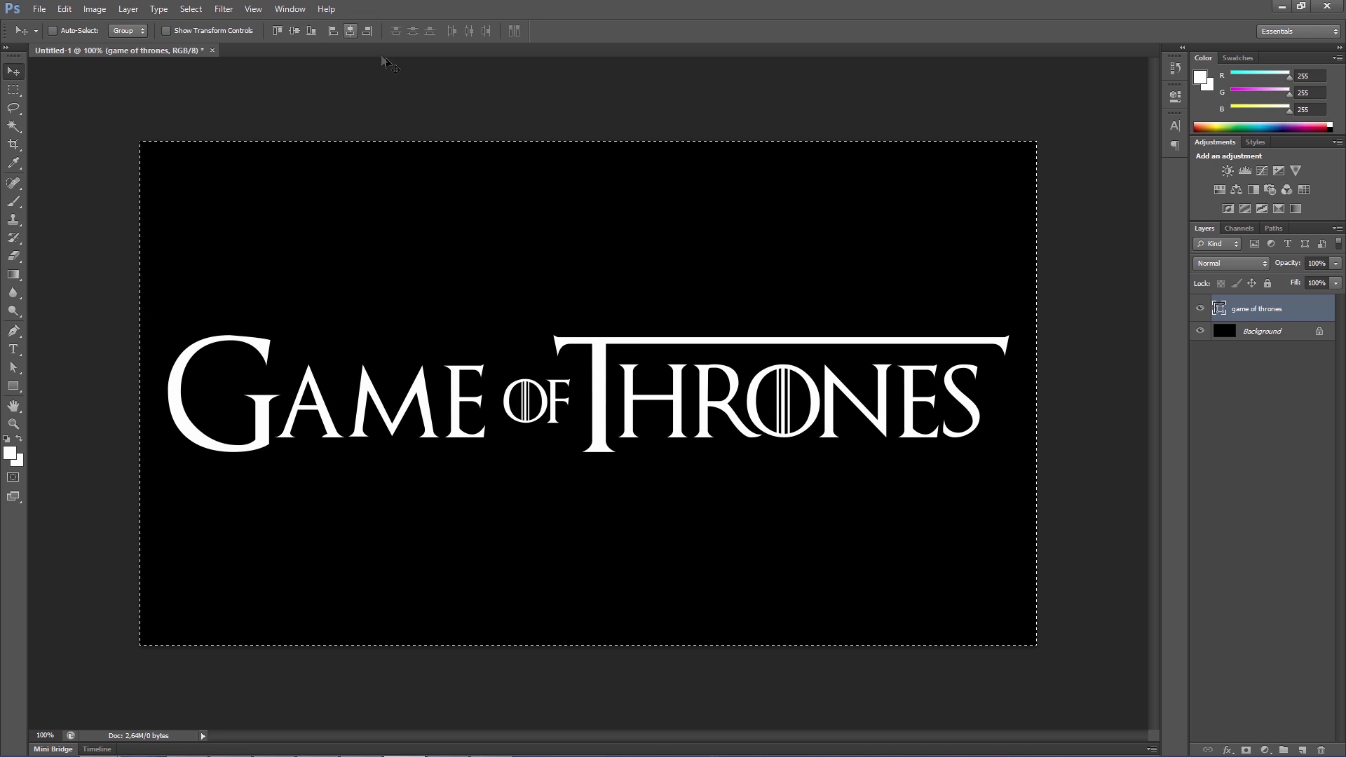
key("ctrl+d")
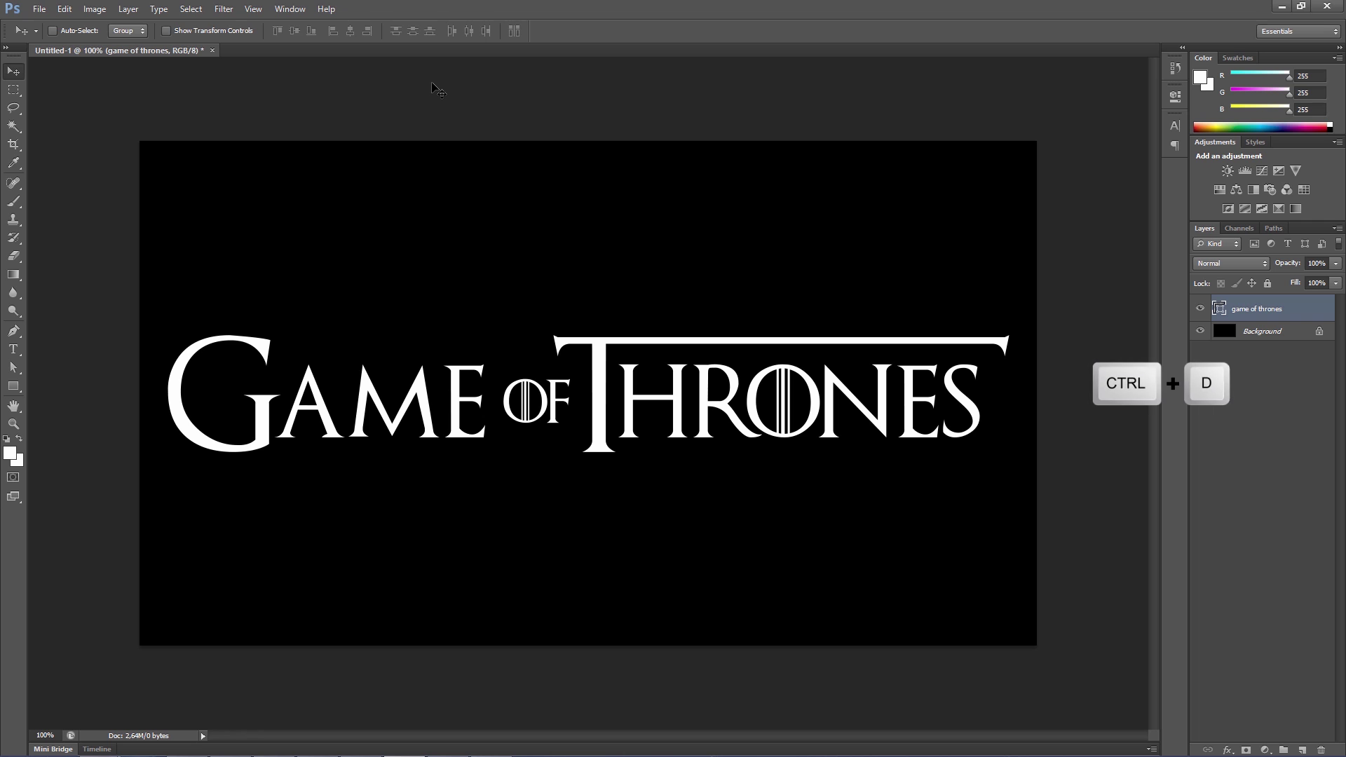
Add a new layer above Background and fill it with black-and-white render clouds
left_click(1258, 333)
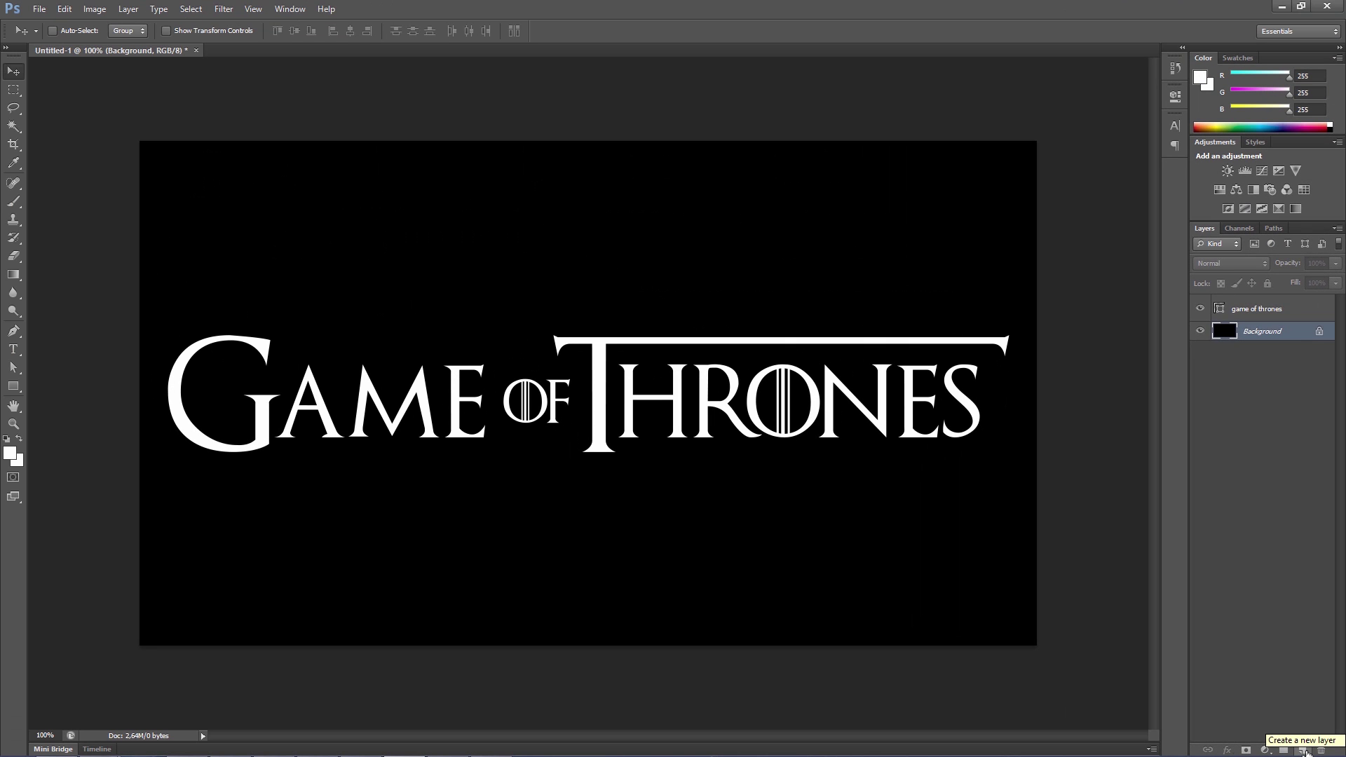
left_click(1301, 749)
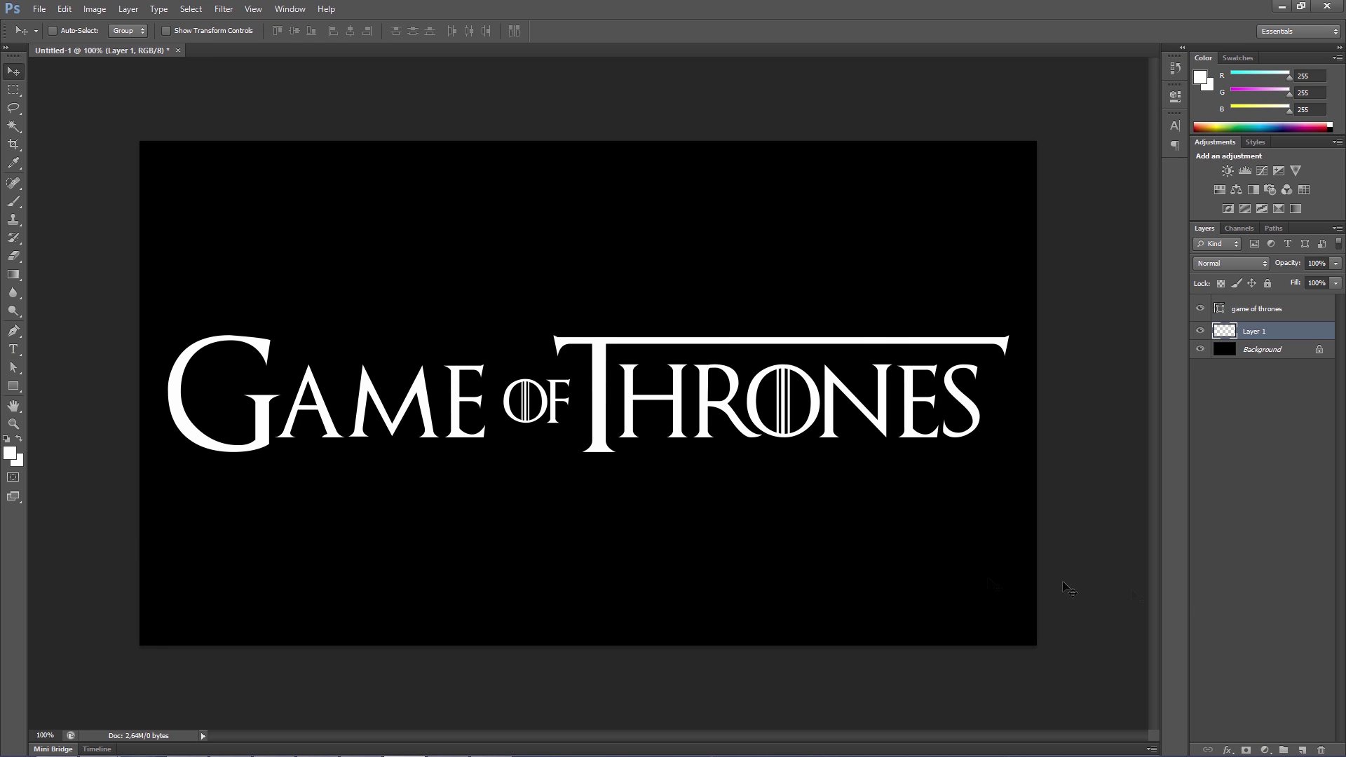
key("d")
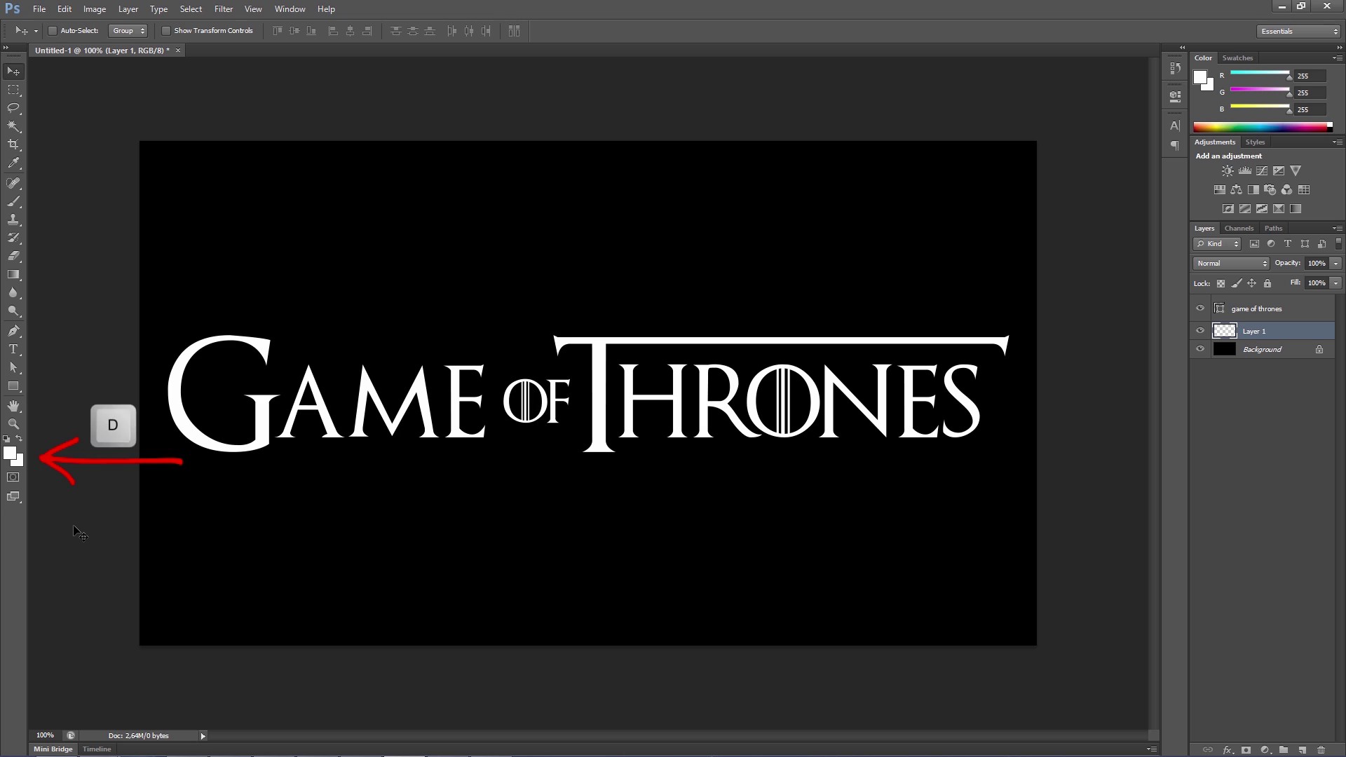
key("d")
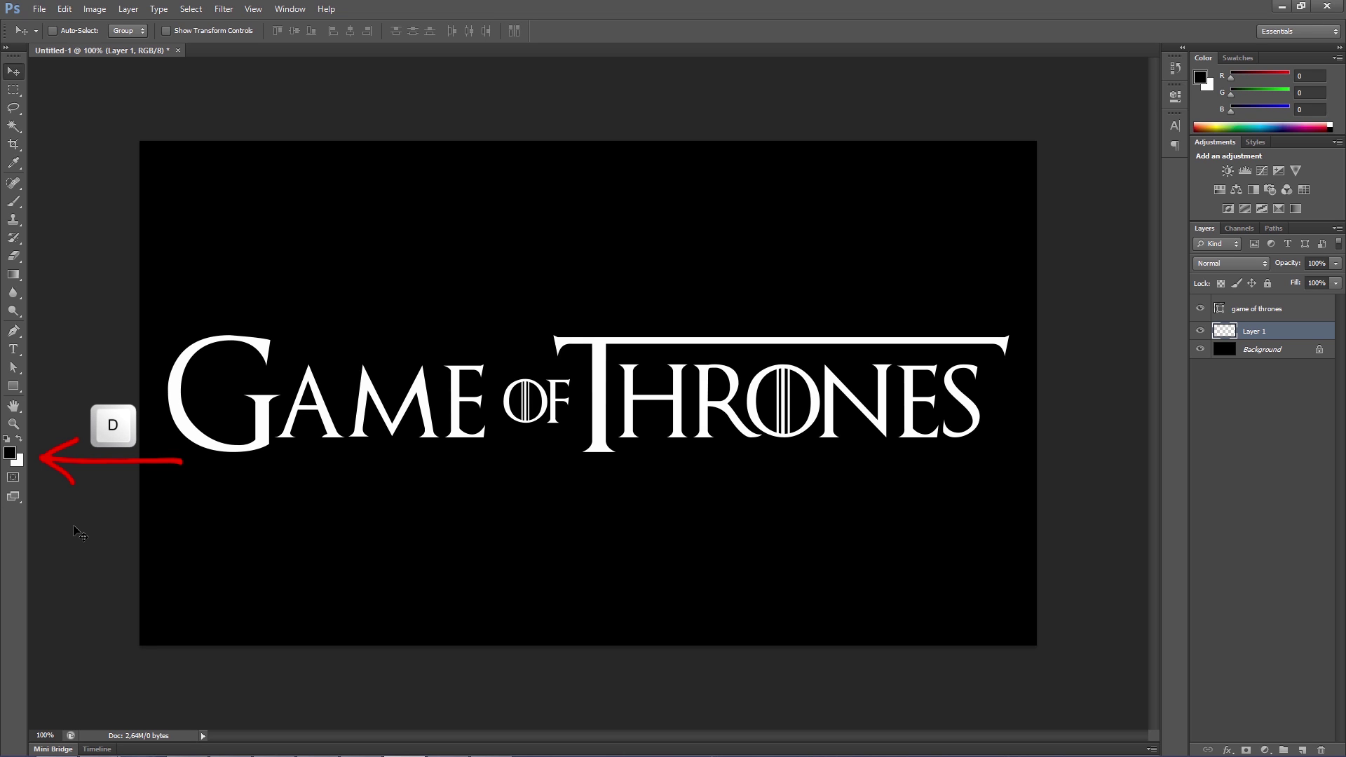
left_click(224, 9)
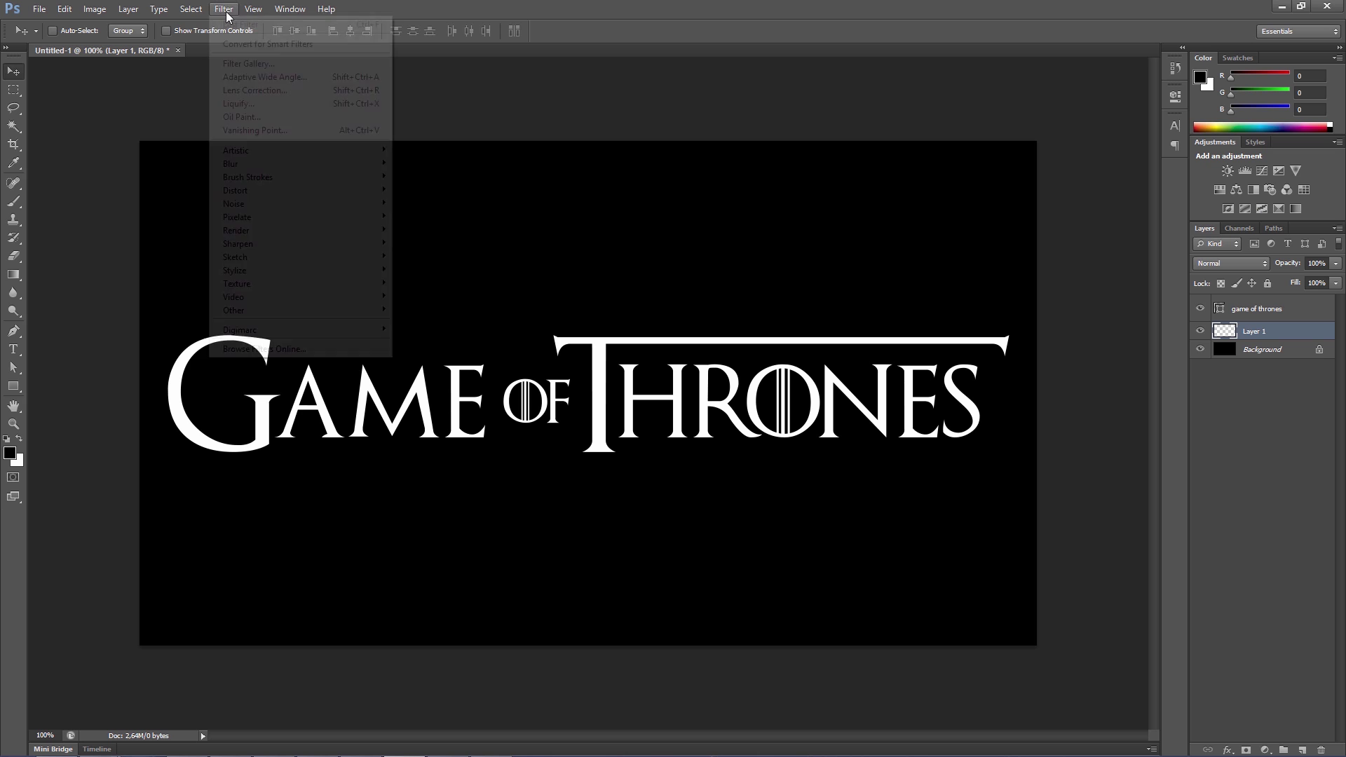
mouse_move(253, 230)
left_click(416, 230)
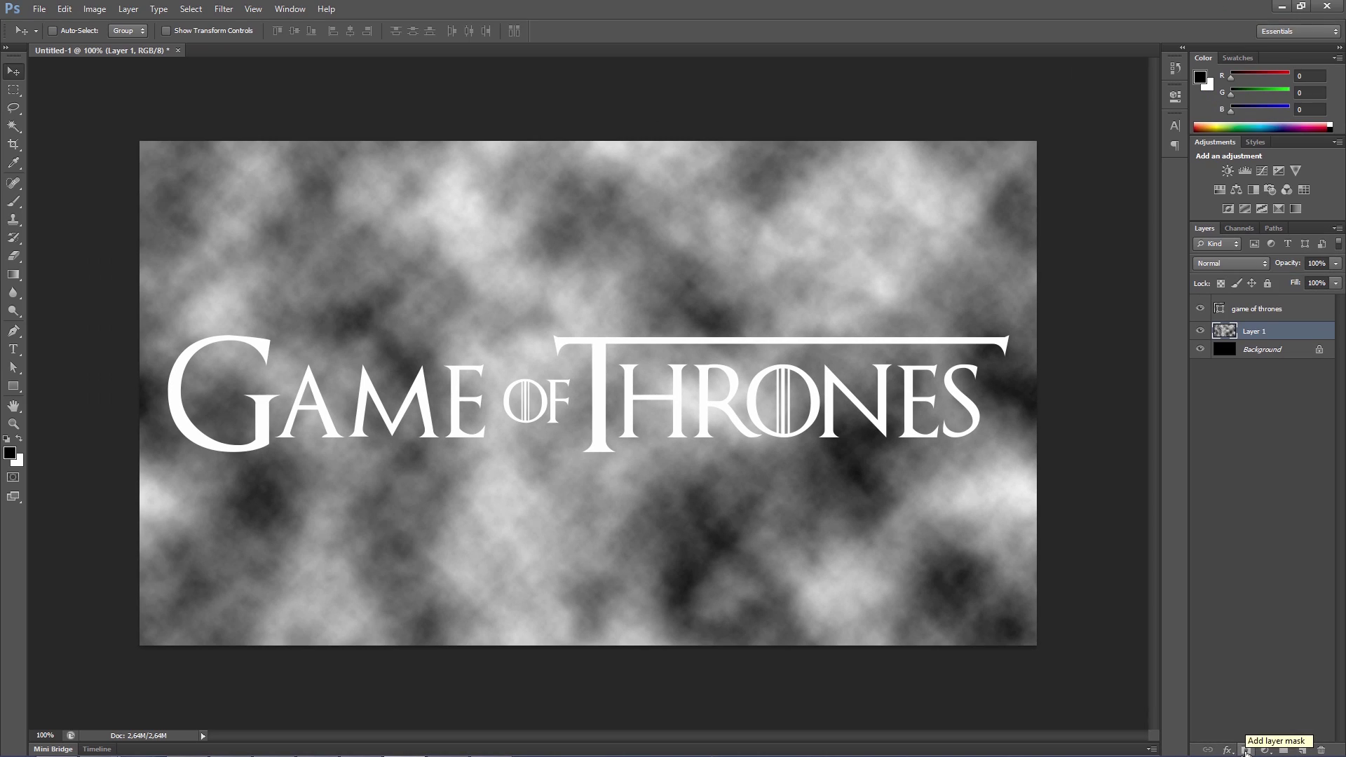
Add a layer mask to the cloud layer and render clouds into it
left_click(1246, 748)
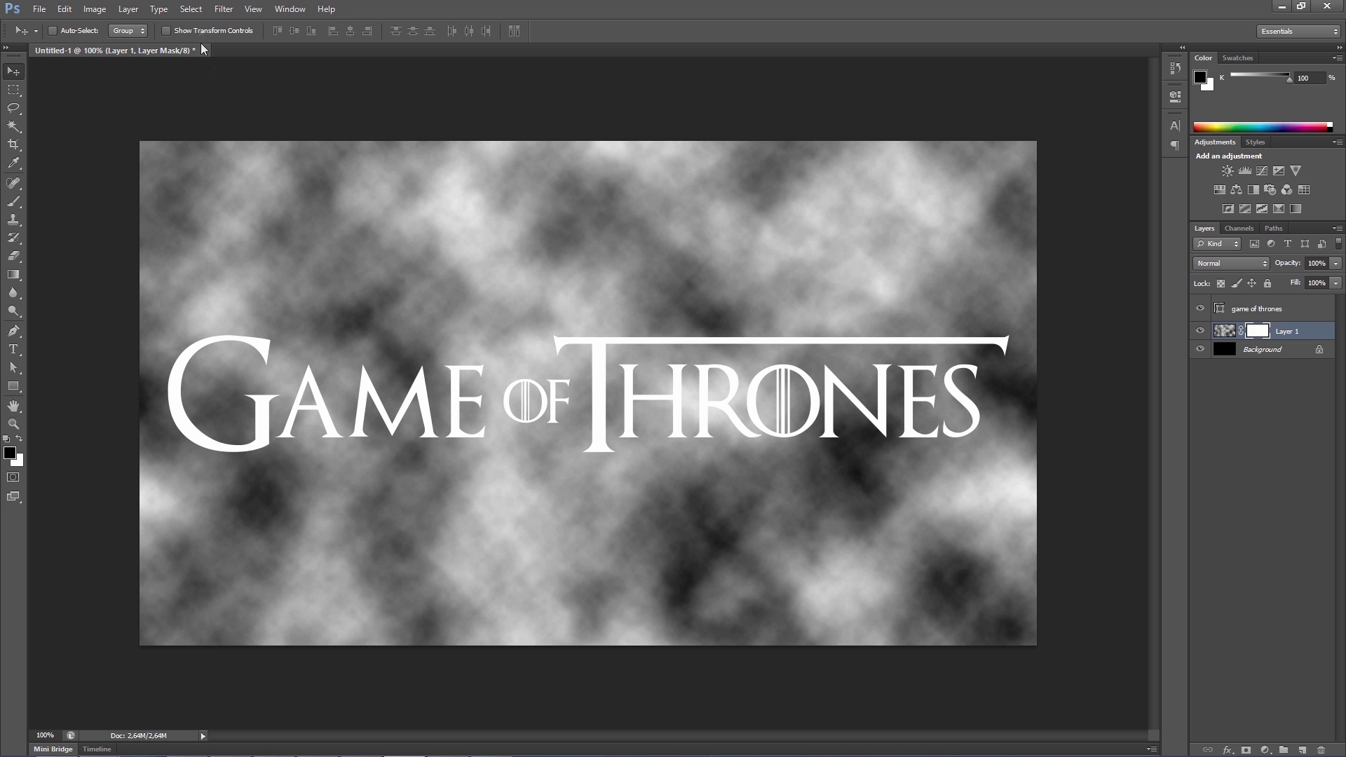
left_click(226, 10)
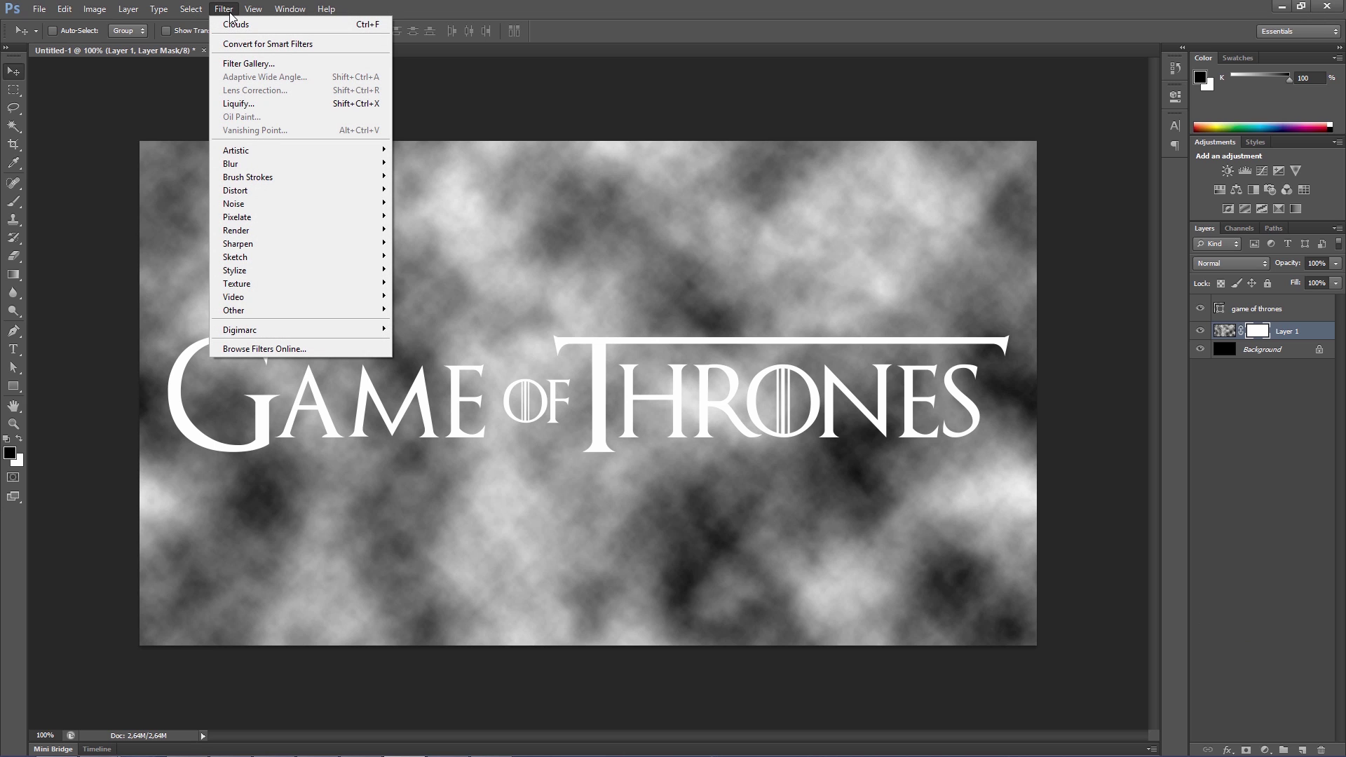
mouse_move(300, 229)
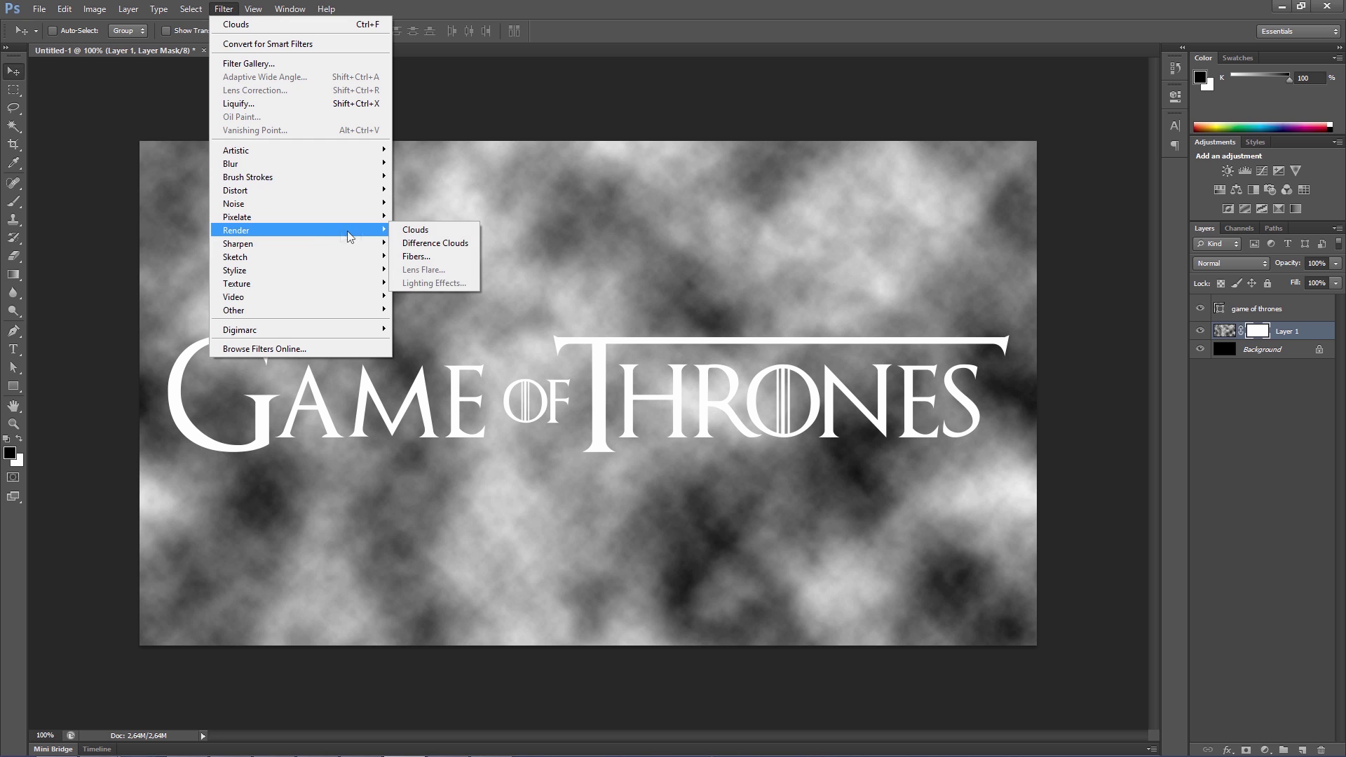
left_click(417, 230)
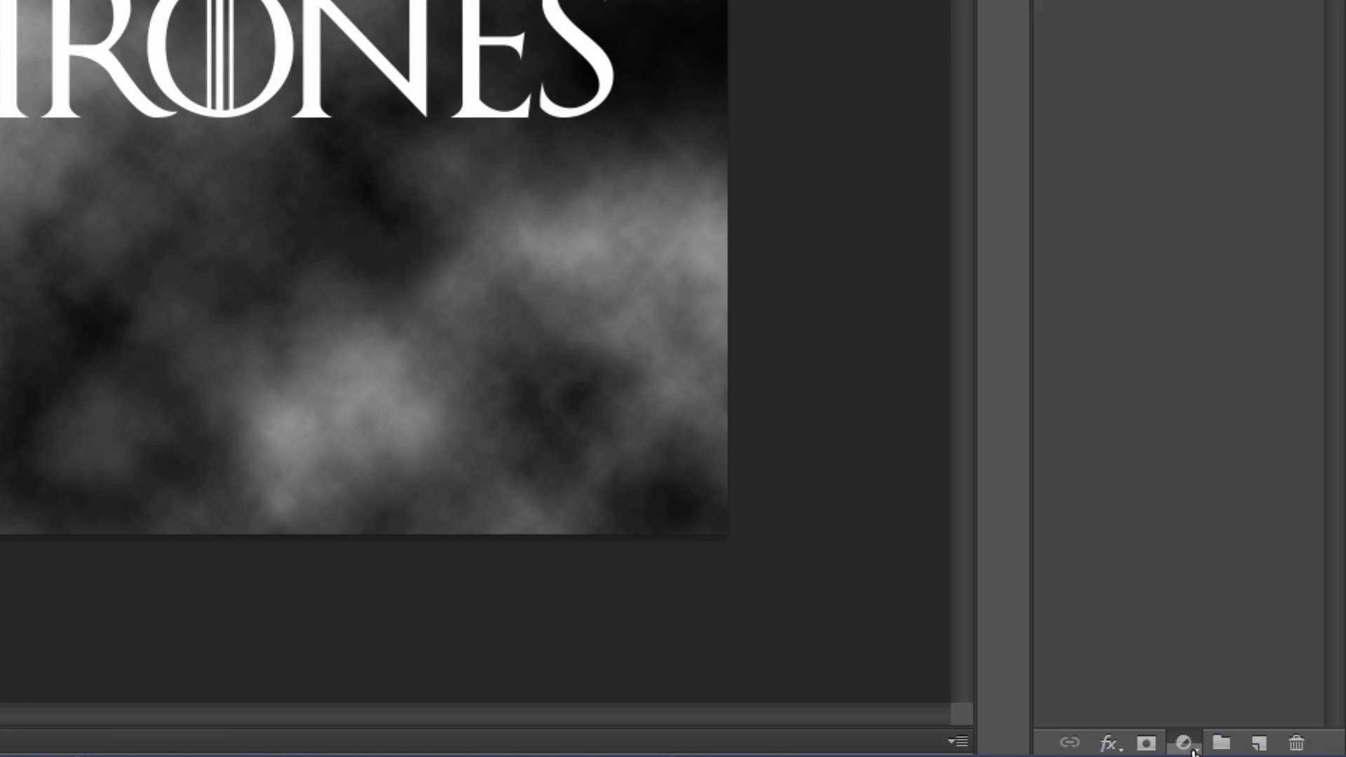
Add a Color Balance adjustment with cyan–red -20 and blue 50 over the clouds
left_click(1183, 743)
left_click(1184, 446)
type("-25")
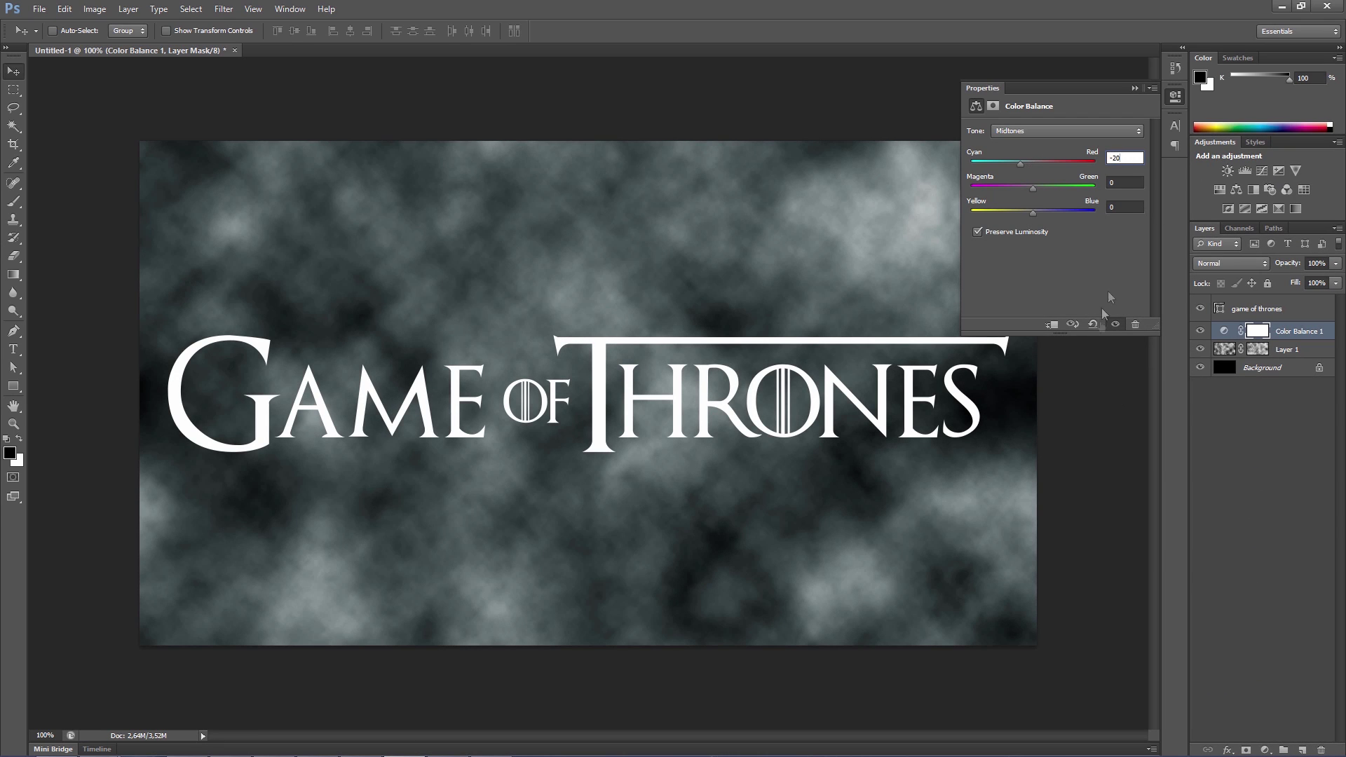
key("Tab")
key("Tab")
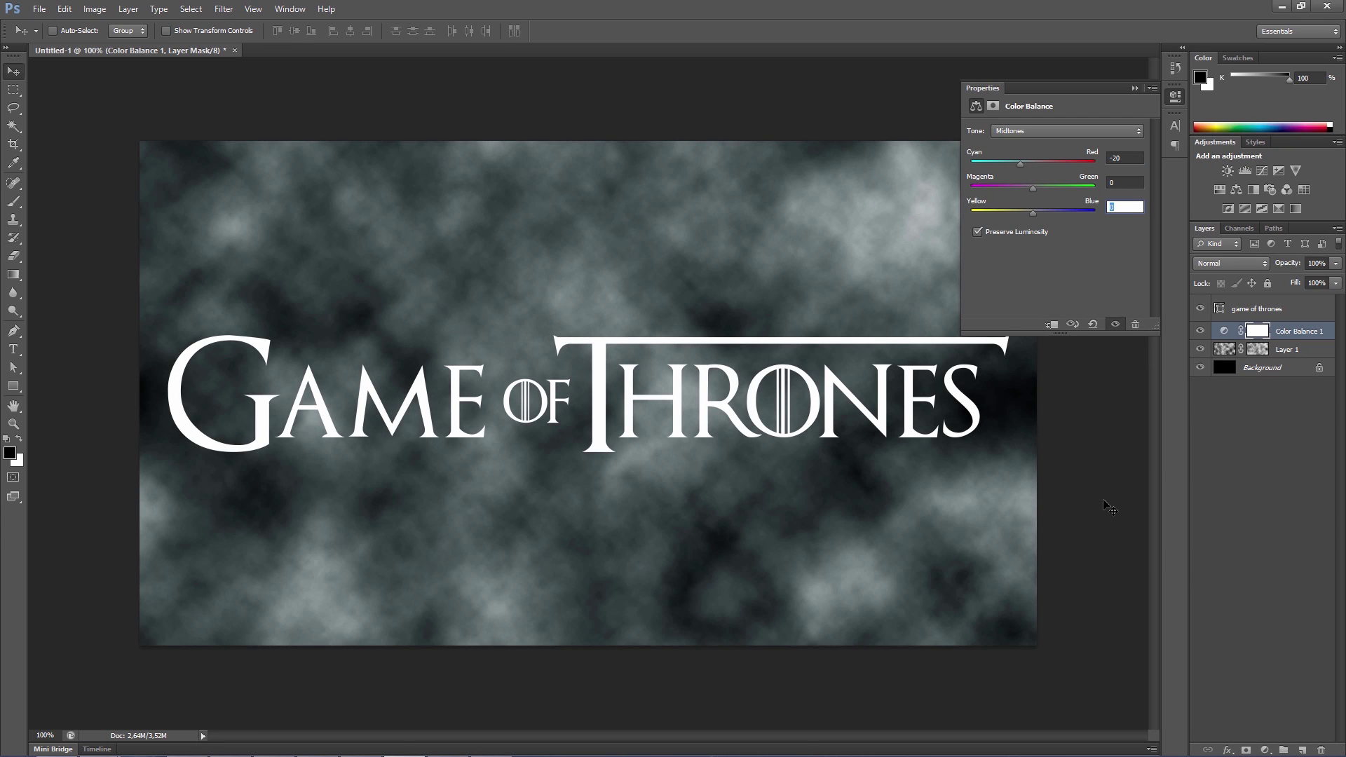
type("50")
key("Return")
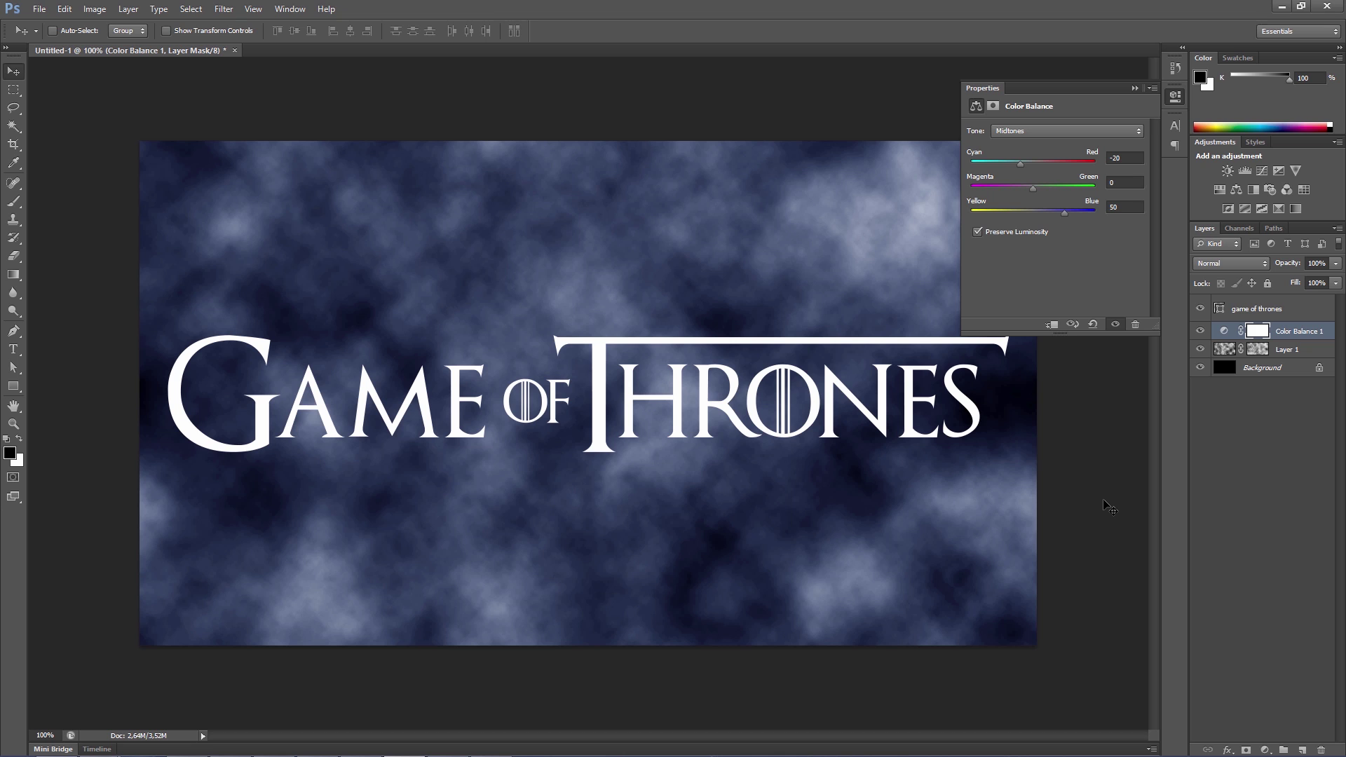
left_click(1135, 89)
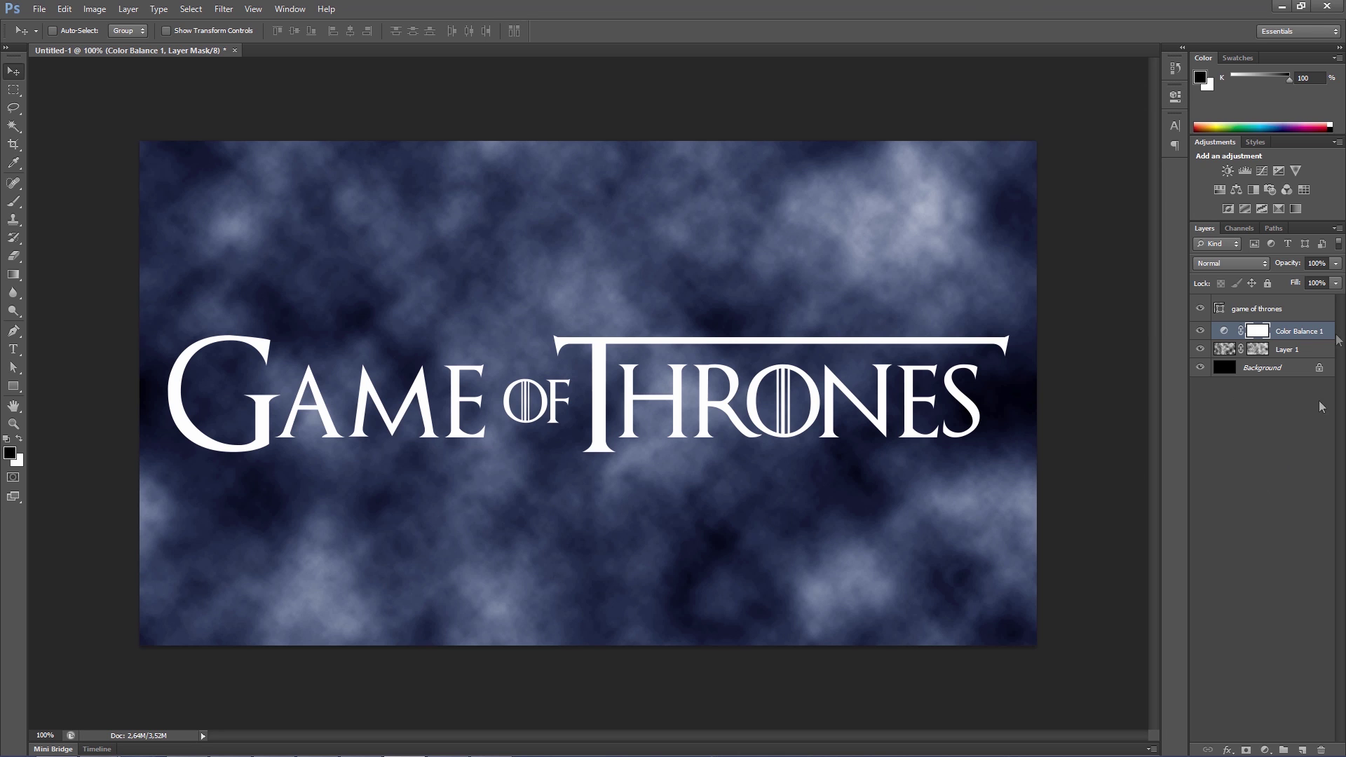
Lower the tint to 60% opacity and group it with the cloud layer
left_click(1316, 263)
type("60")
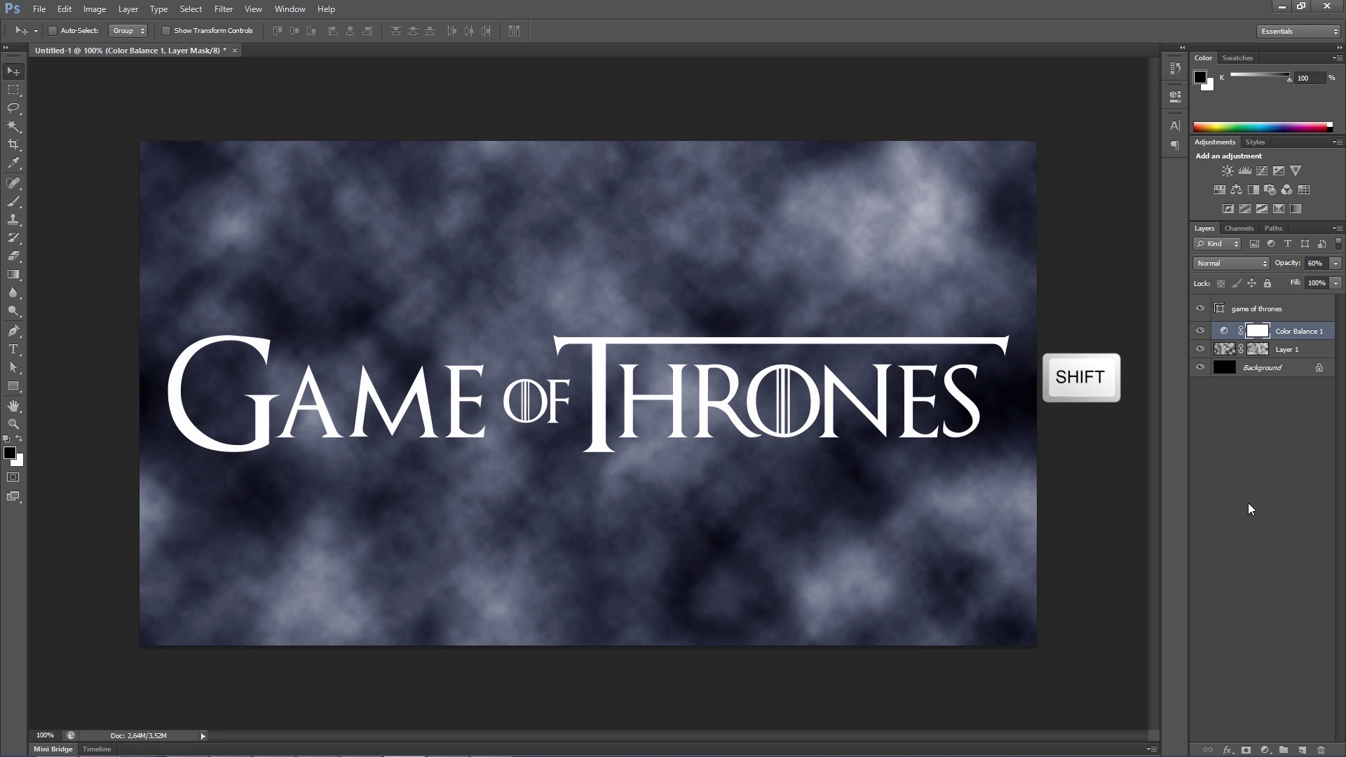
left_click(1293, 349, "shift")
key("ctrl+g")
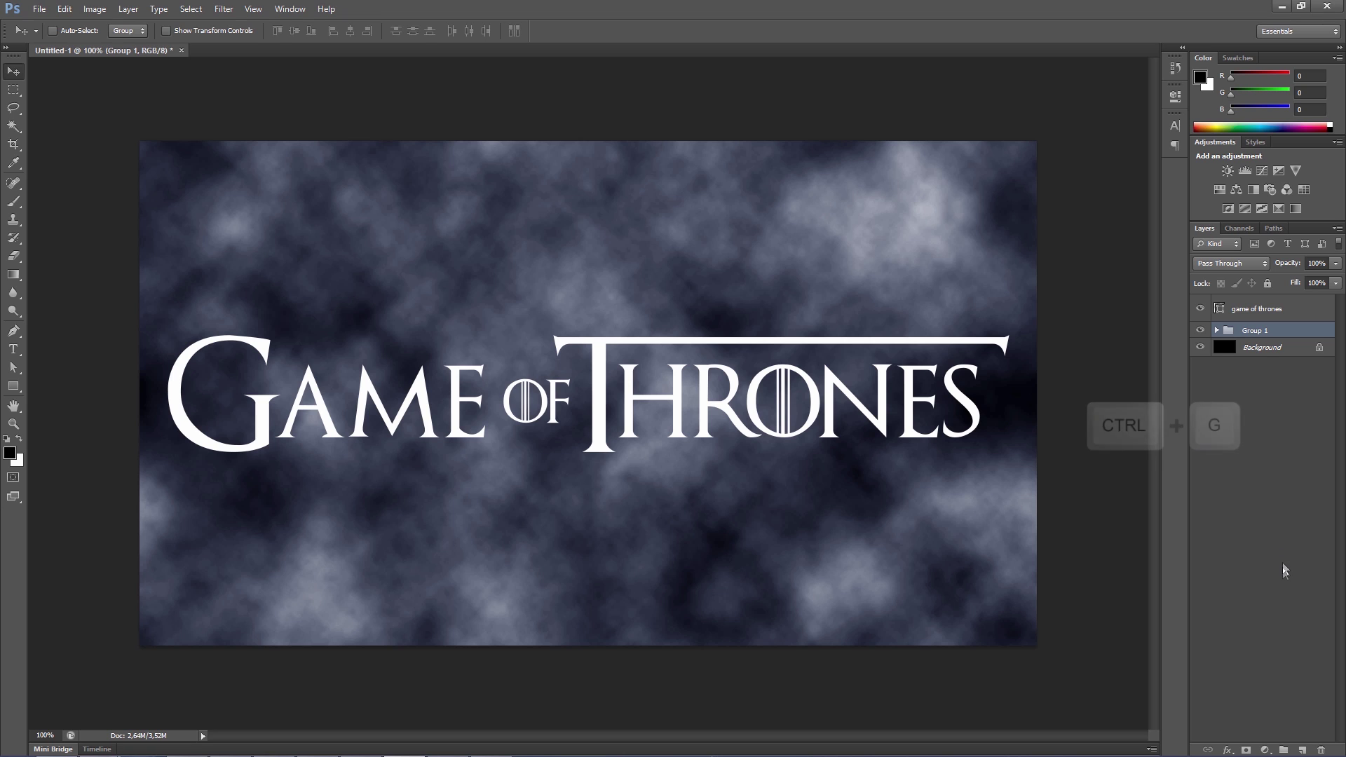
key("alt")
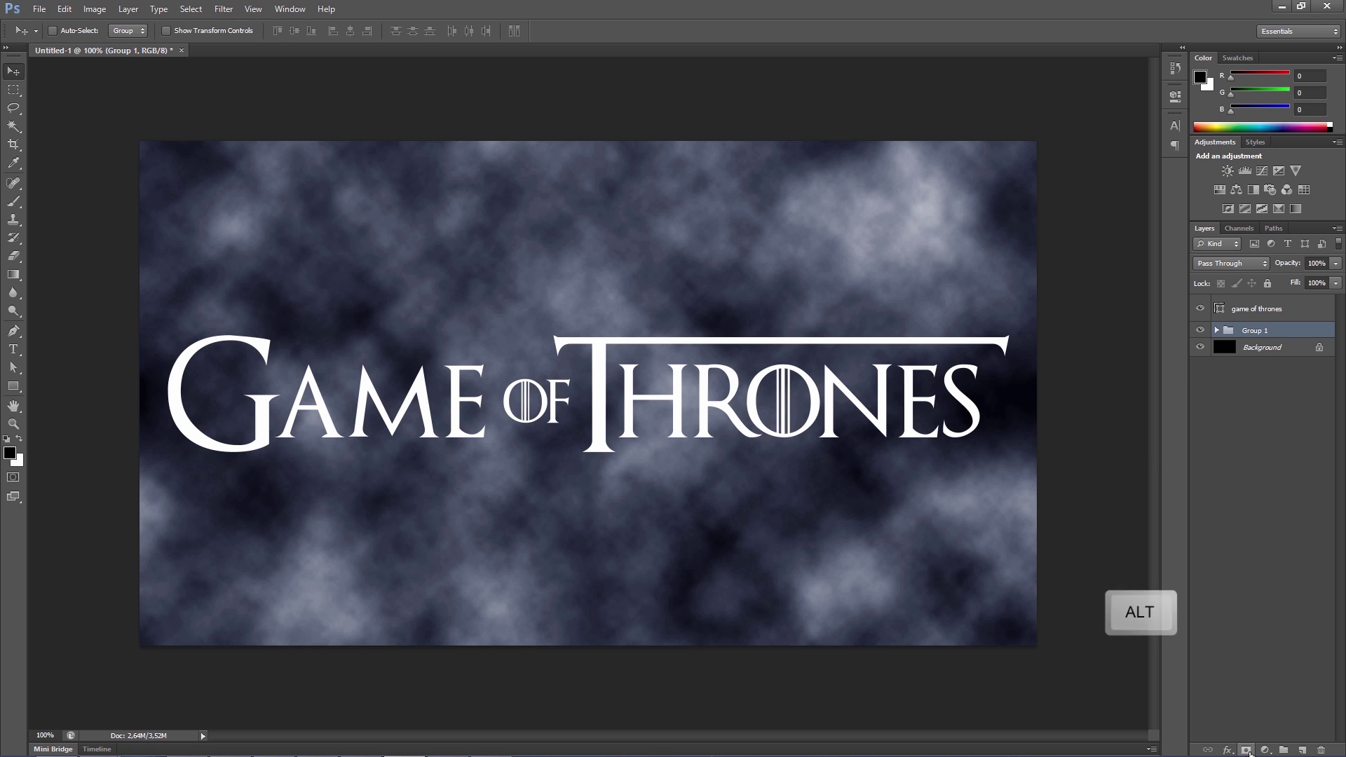
Add a black mask to the group and set up a soft round, 400 px white brush
left_click(1246, 750, "alt")
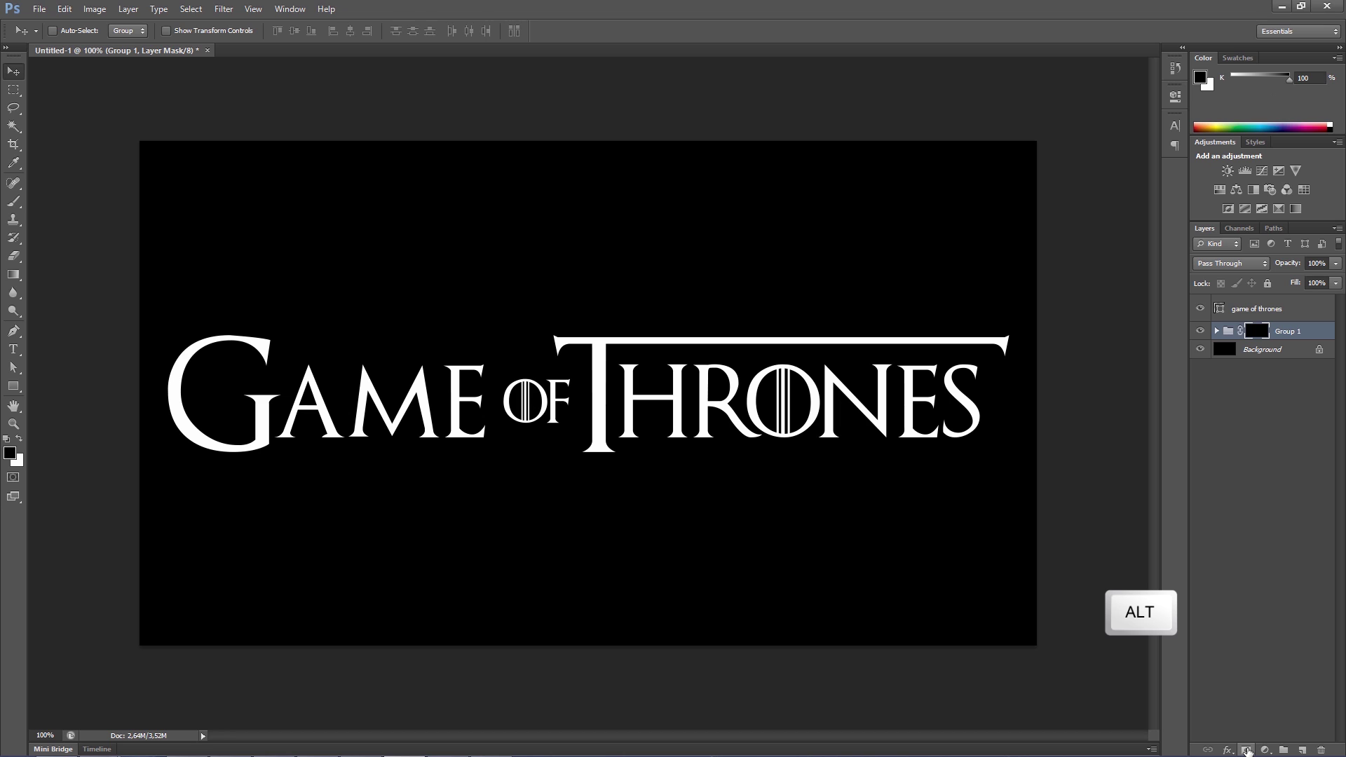
left_click(14, 202)
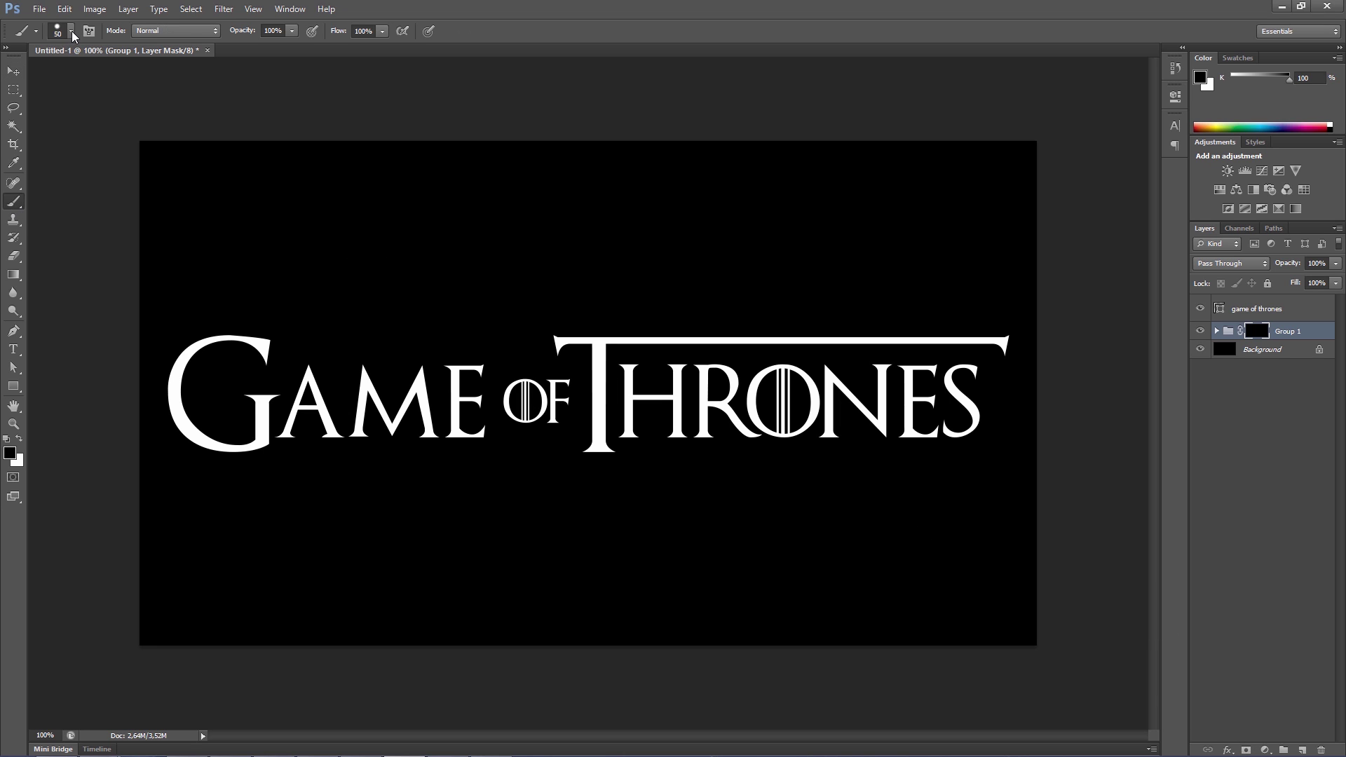
left_click(71, 31)
left_click(119, 139)
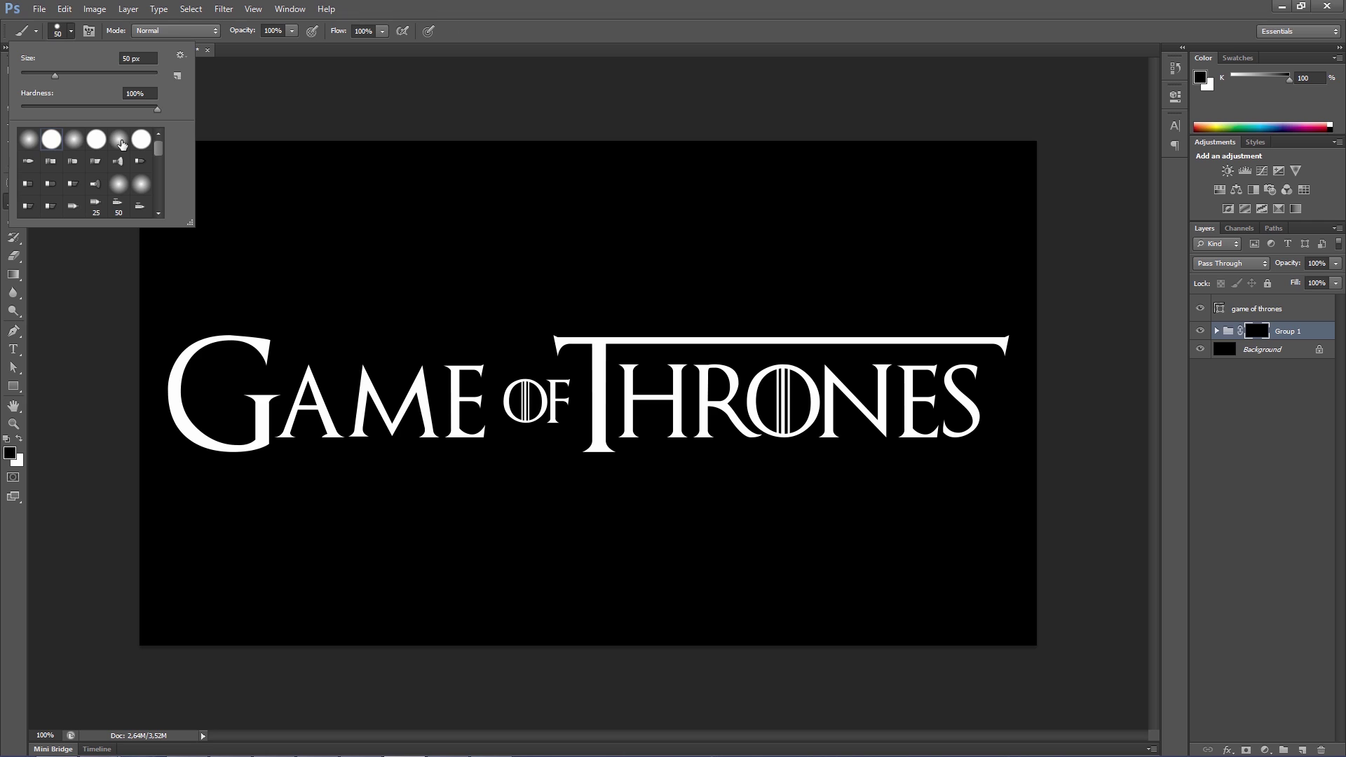
left_click(146, 59)
type("400")
key("Return")
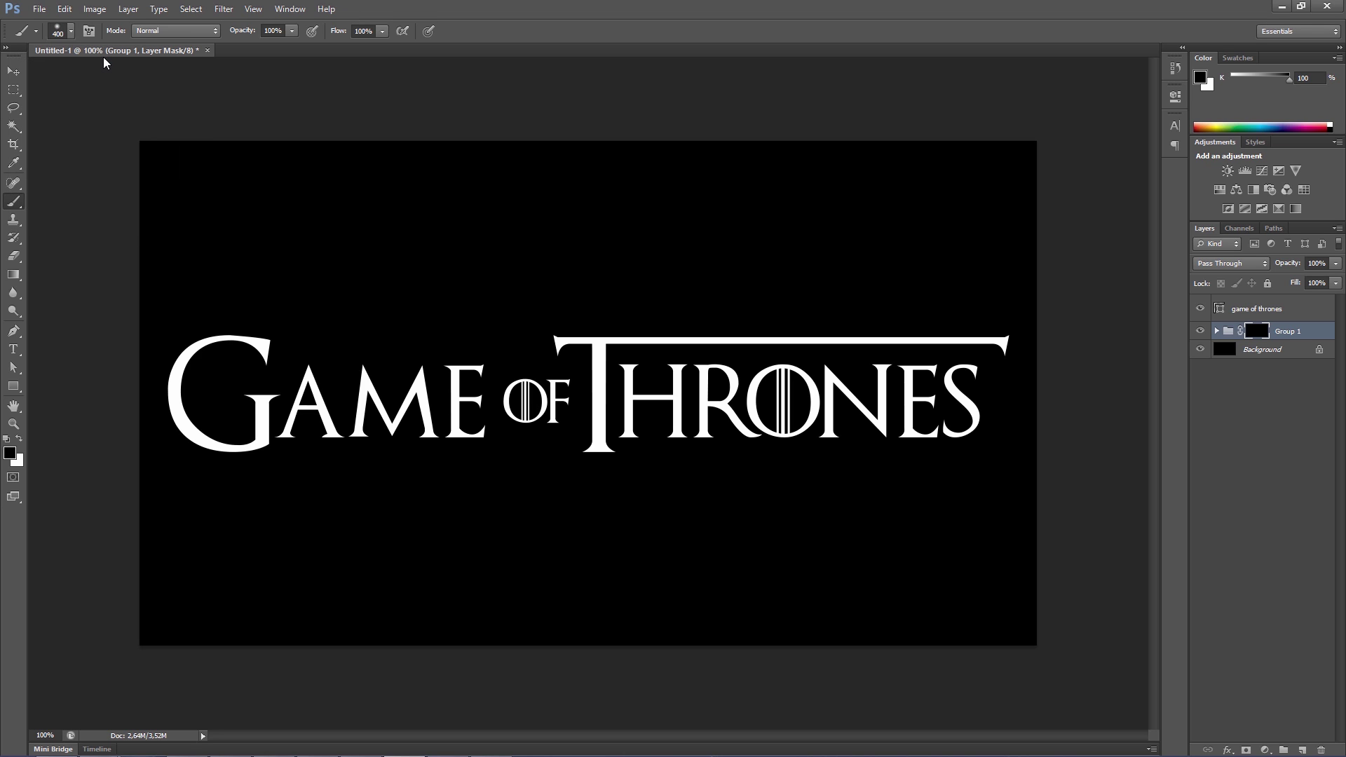
left_click(10, 452)
left_click_drag(856, 285, 629, 67)
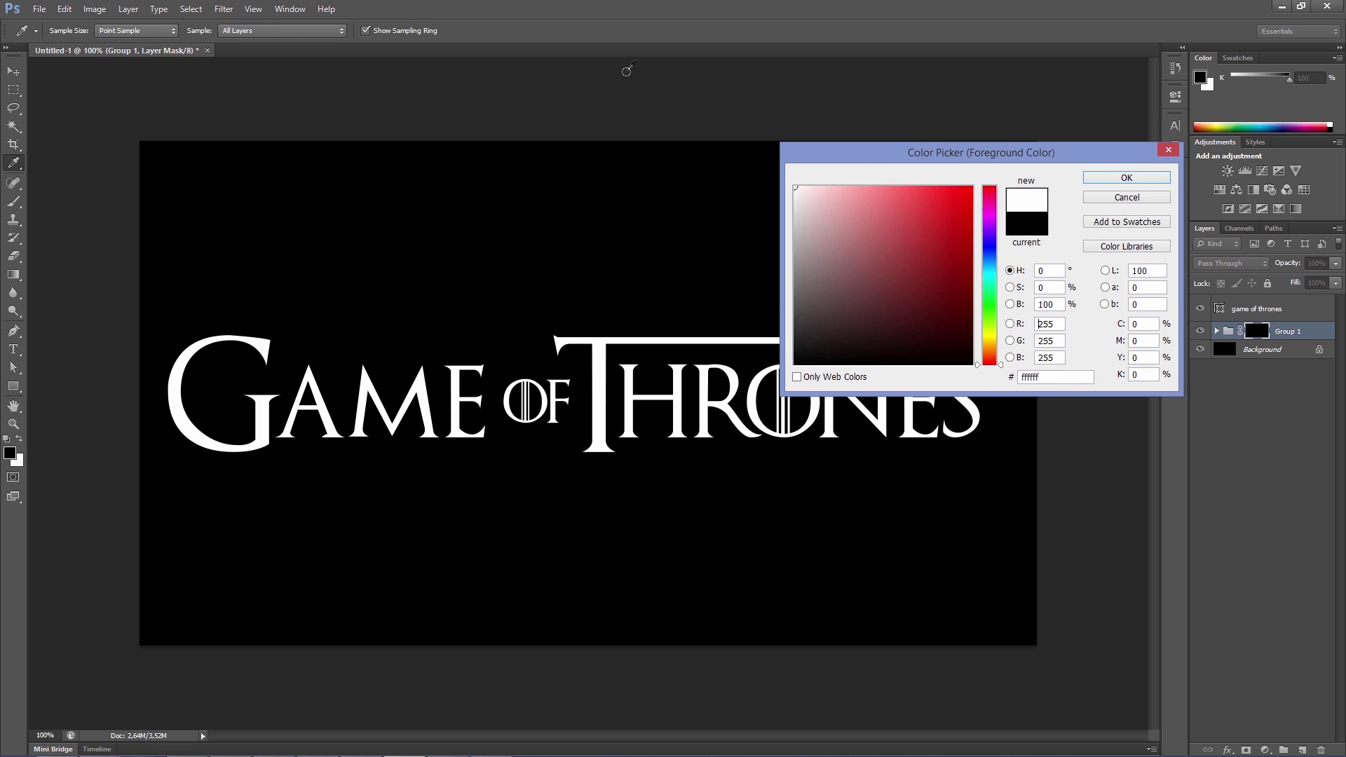
left_click(1127, 178)
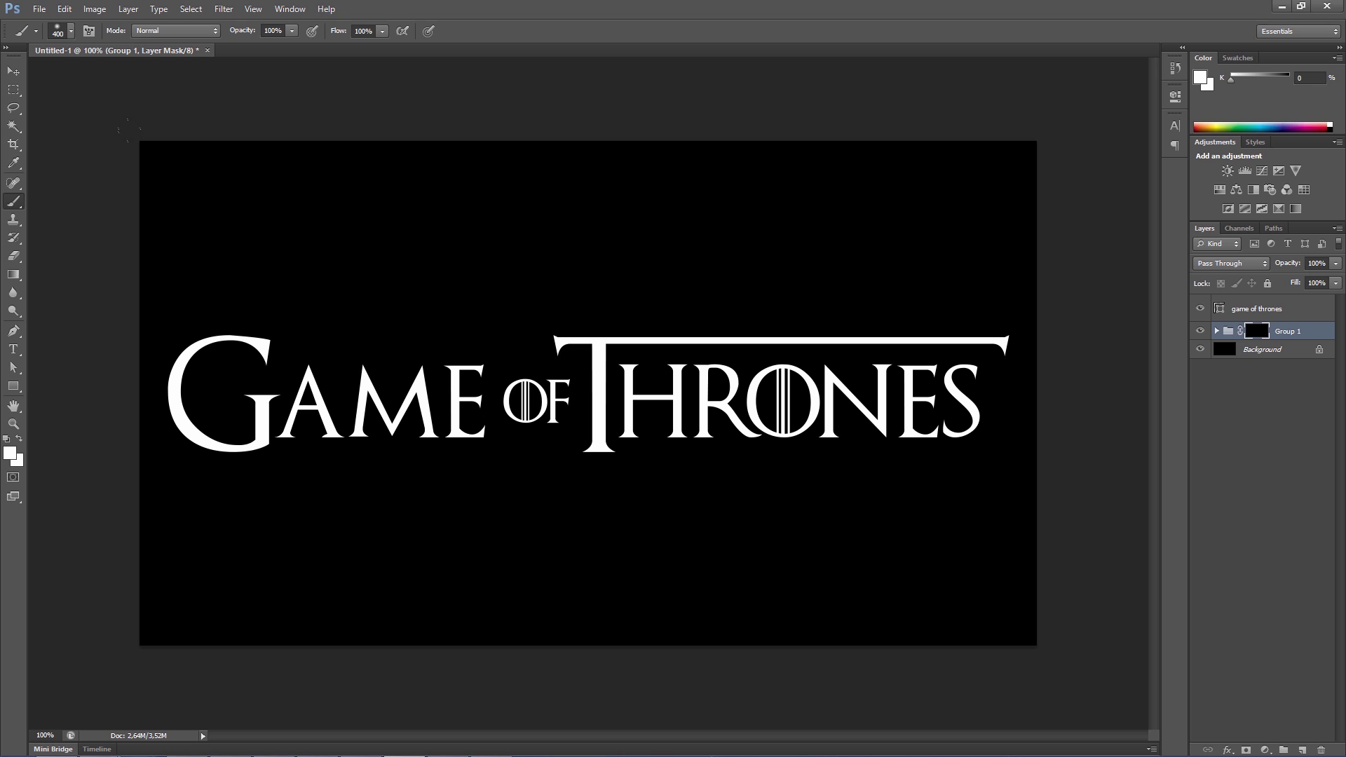
Paint white on the mask to reveal clouds along the top, around the title and below it
left_click_drag(135, 132, 141, 130)
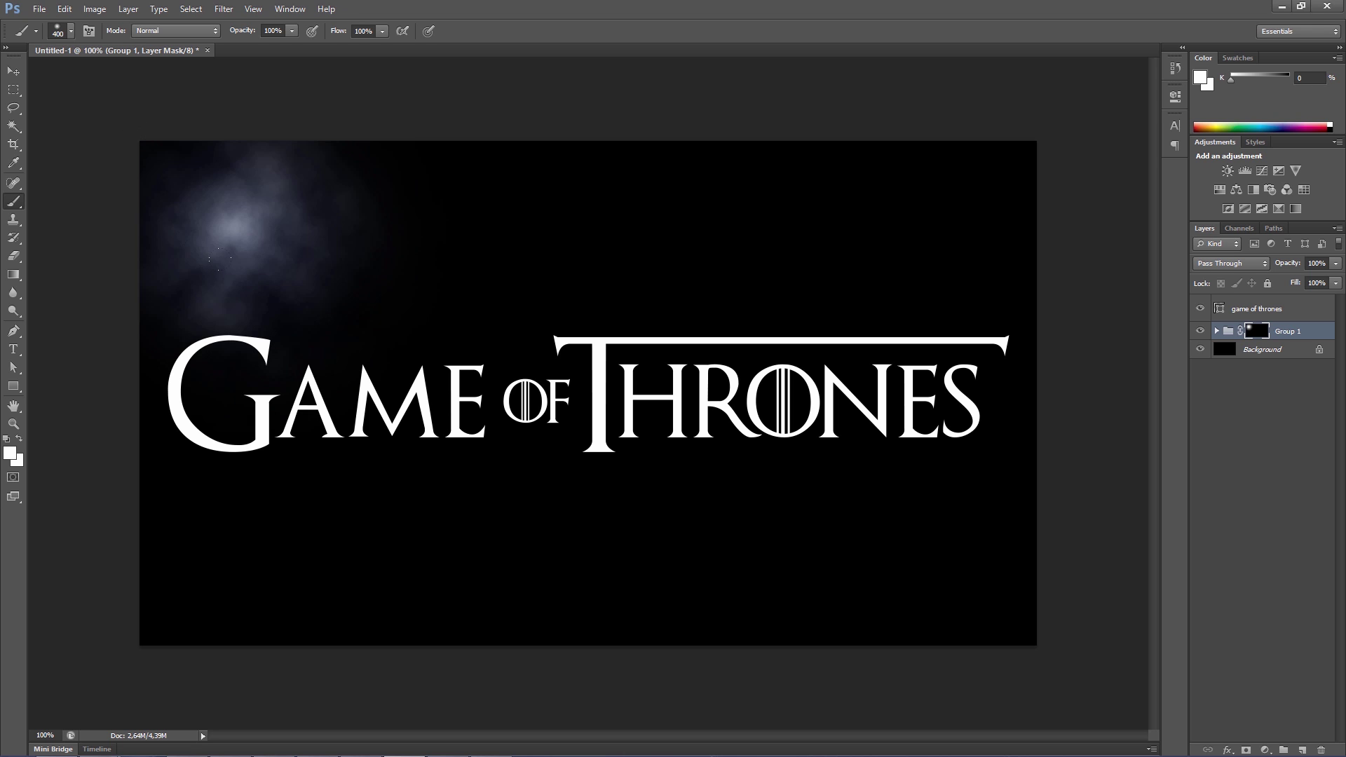
left_click(333, 358)
mouse_move(348, 300)
left_mouse_down()
mouse_move(469, 403)
mouse_move(757, 389)
mouse_move(838, 211)
mouse_move(939, 210)
mouse_move(414, 225)
left_mouse_up()
left_click_drag(105, 225, 182, 182)
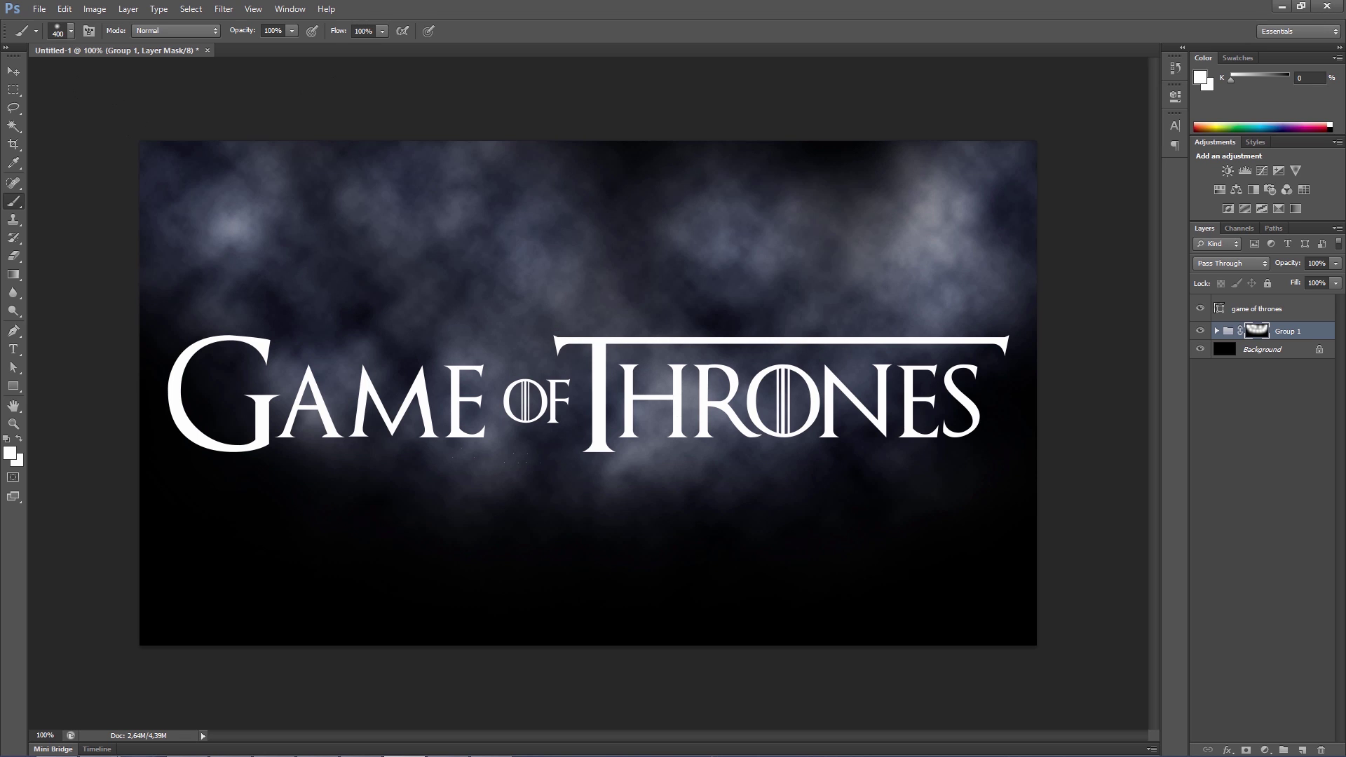
mouse_move(830, 287)
left_mouse_down()
mouse_move(785, 210)
mouse_move(694, 182)
mouse_move(631, 190)
left_mouse_up()
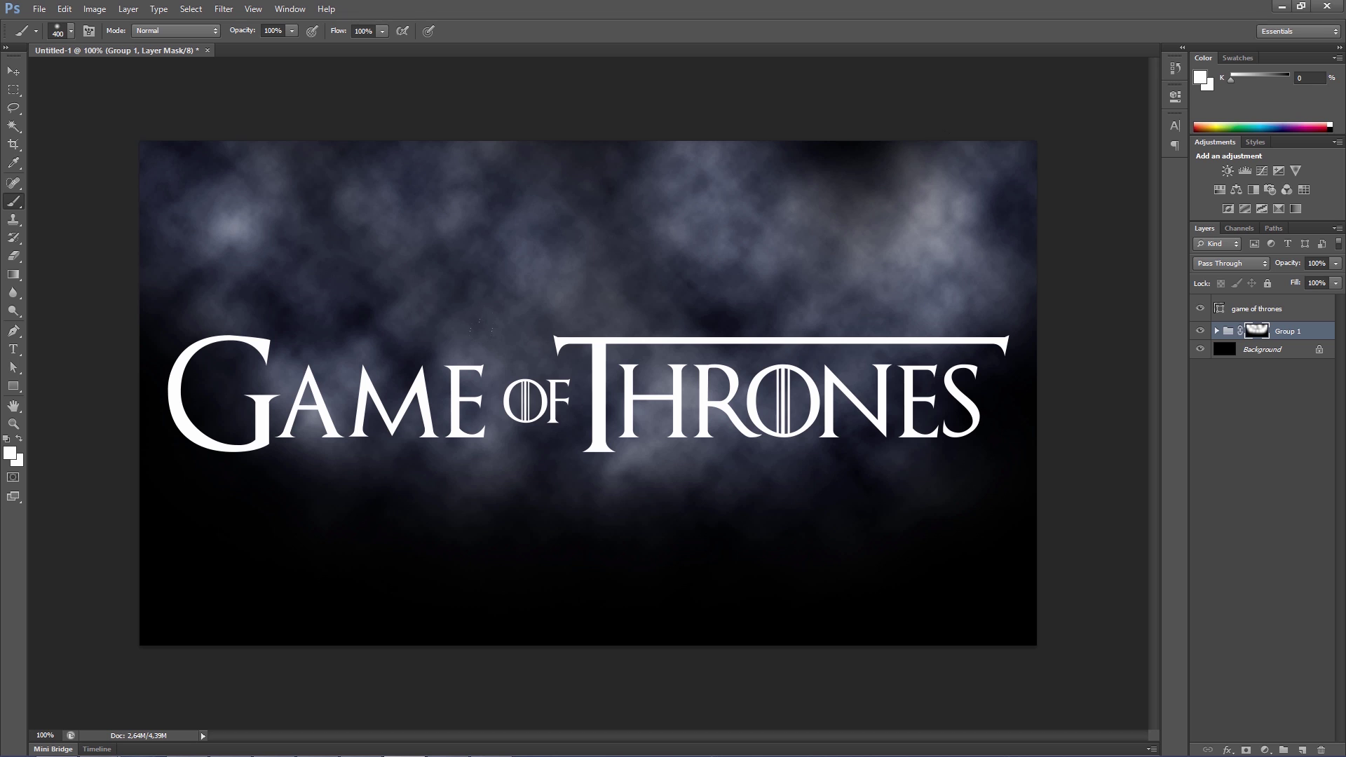
left_click_drag(481, 325, 617, 484)
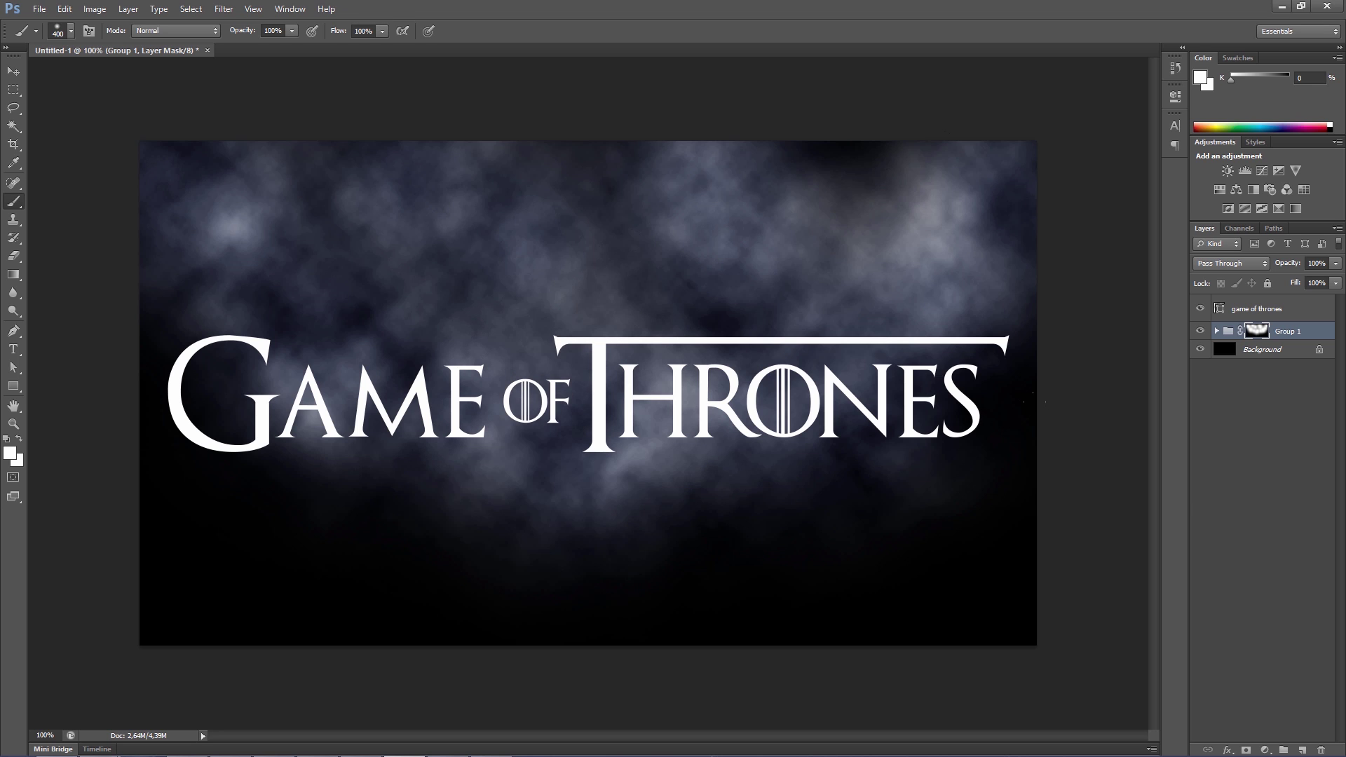
Add Bevel & Emboss to the title layer with depth 150 and size 7
right_click(1262, 309)
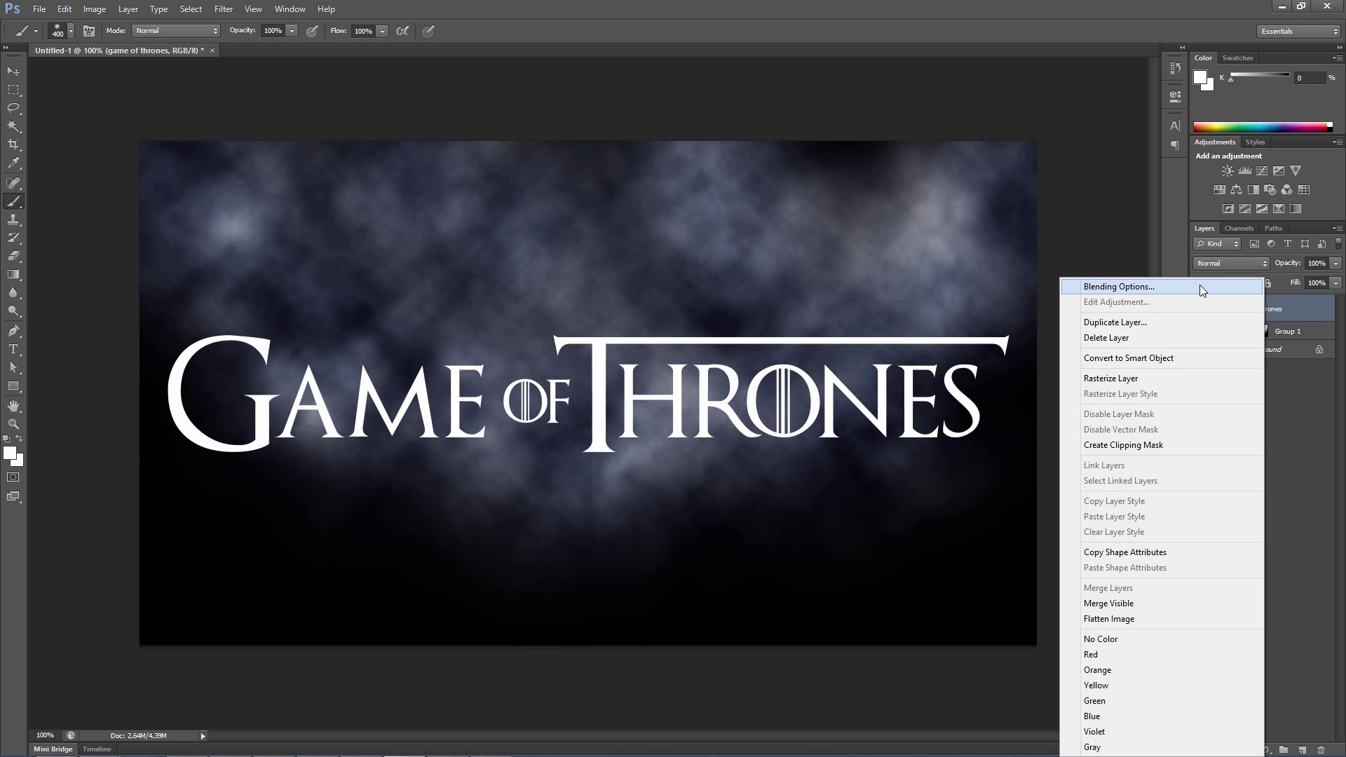
left_click(1202, 287)
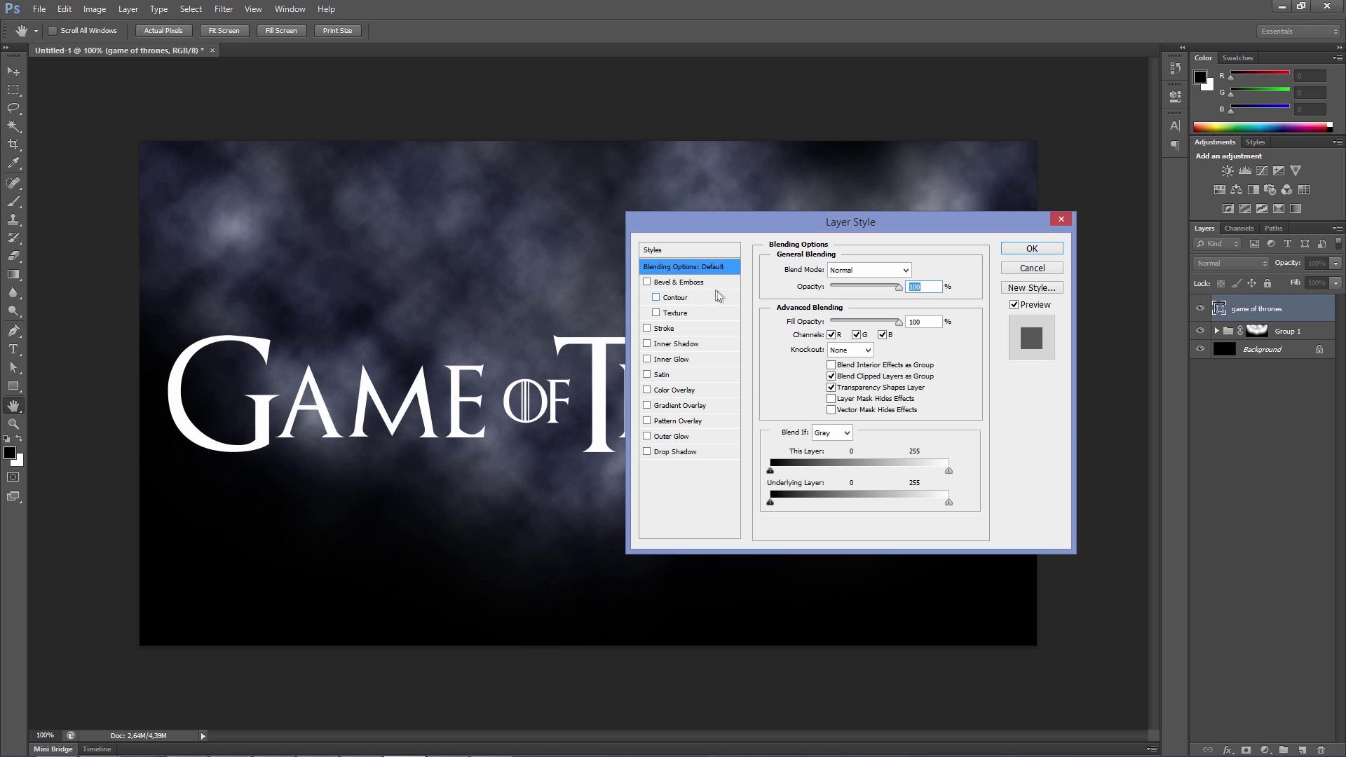
left_click(701, 282)
type("150")
left_click(902, 332)
type("7")
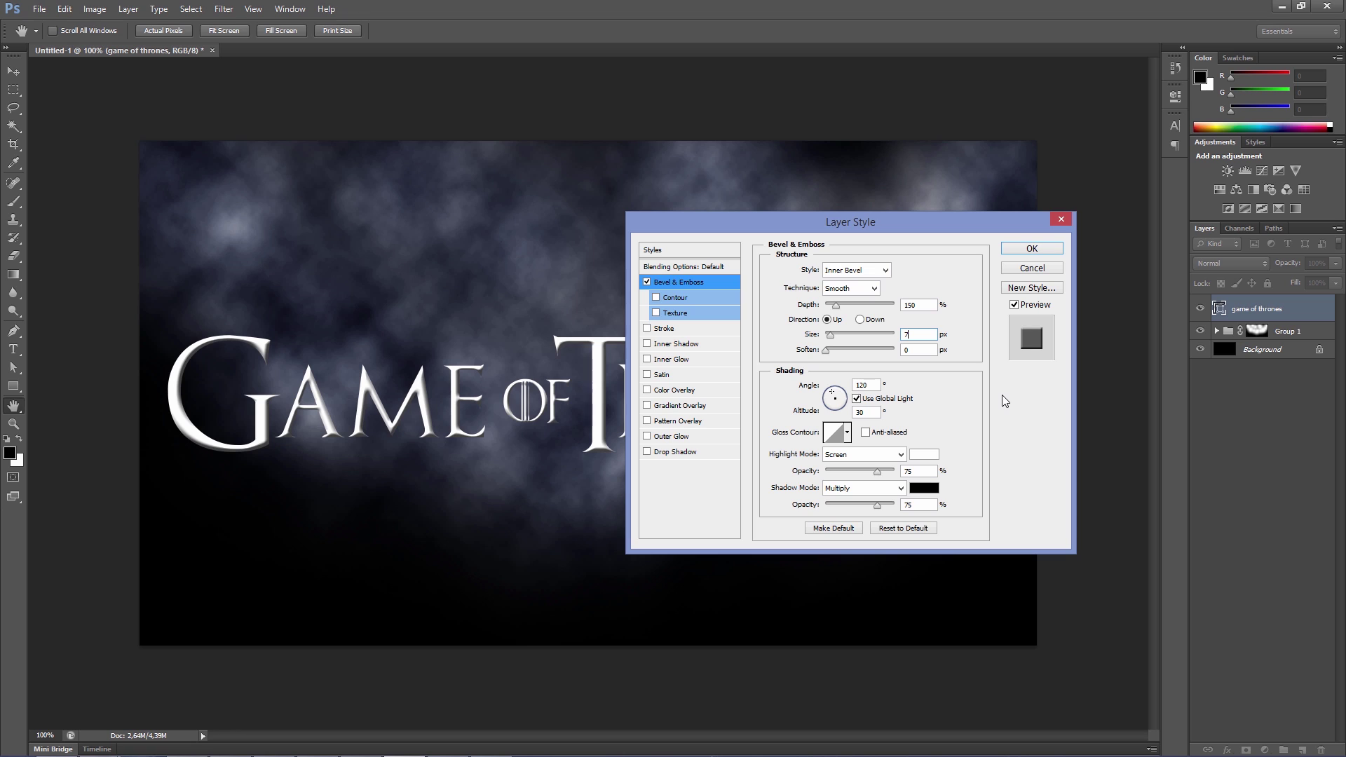
Turn off global light and set the bevel angle to -130 and altitude to 40
left_click(856, 399)
left_click(856, 385)
type("-130")
left_click(876, 413)
double_click(875, 413)
type("40")
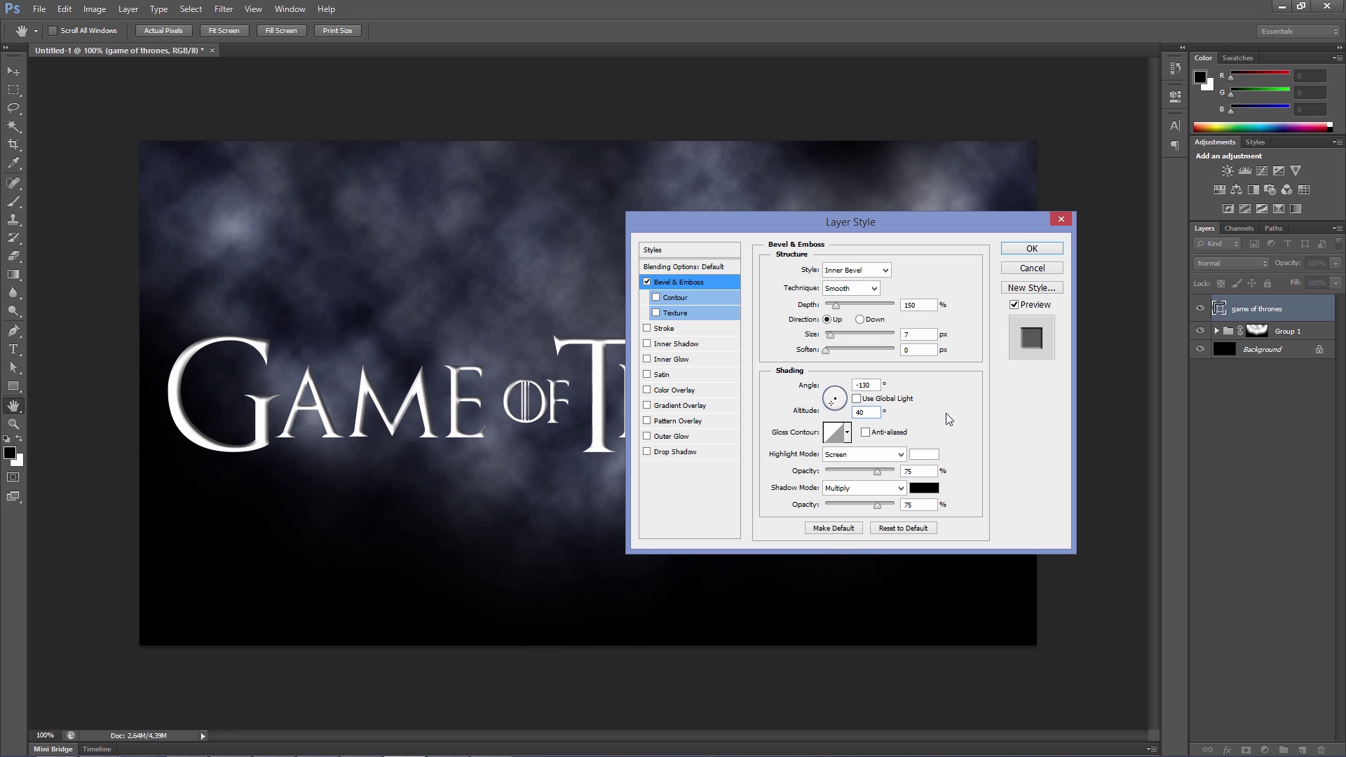
Use the Rolling Slope - Descending gloss contour with highlight and shadow opacity 100%
left_click(847, 433)
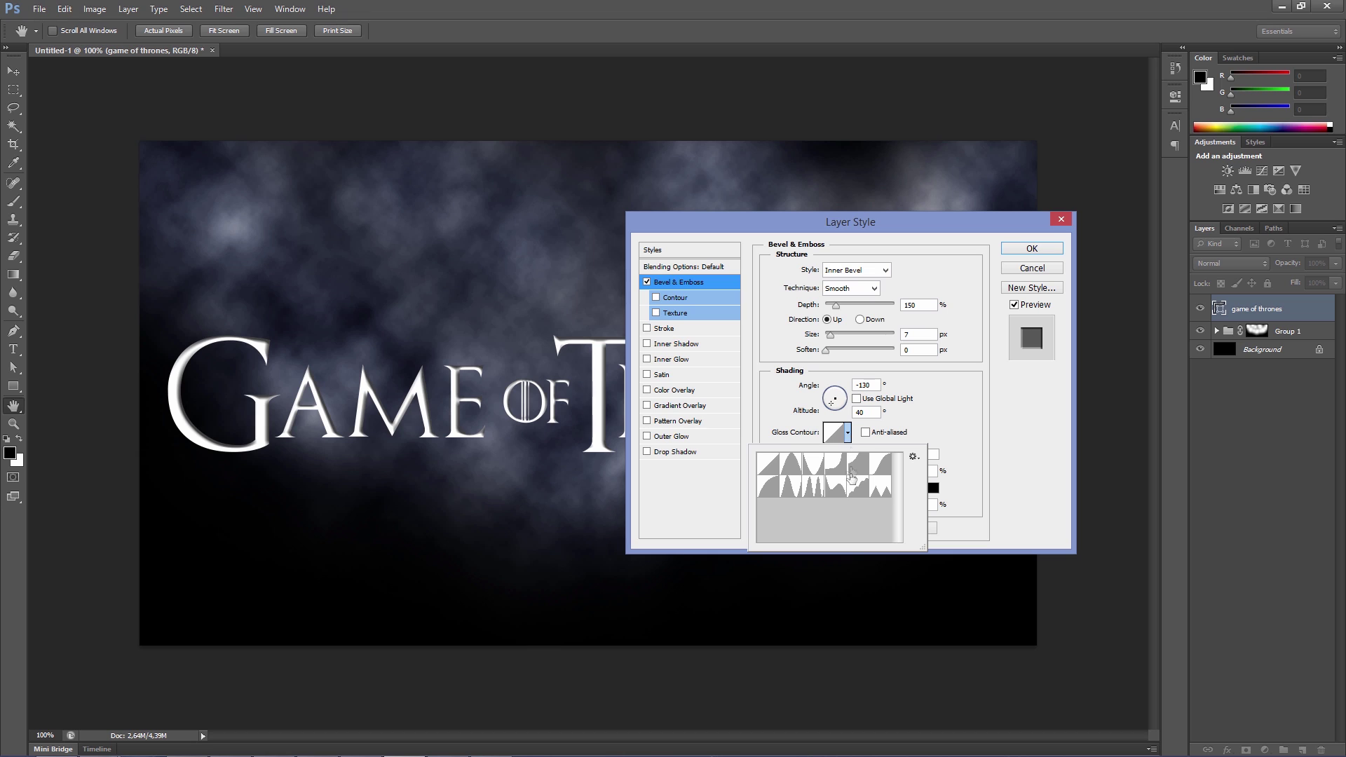
left_click(836, 486)
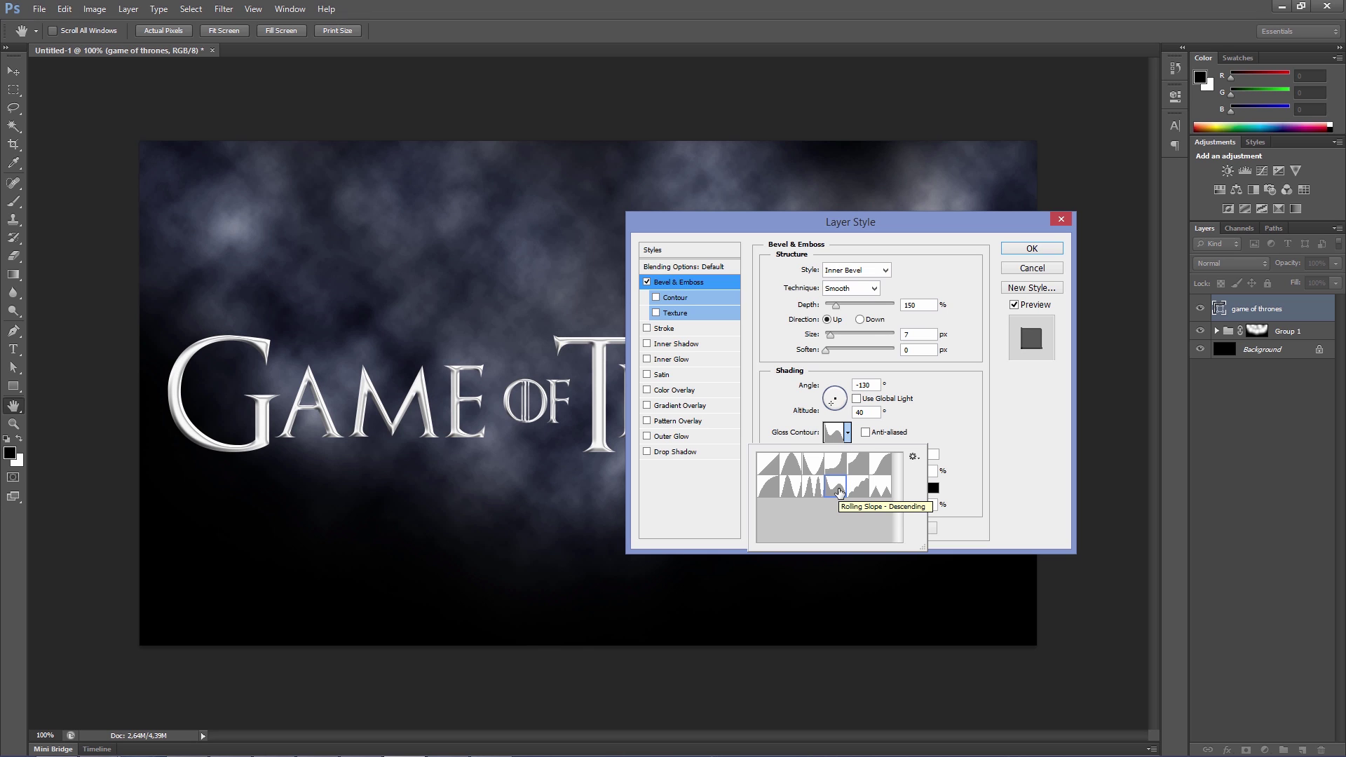
left_click(949, 409)
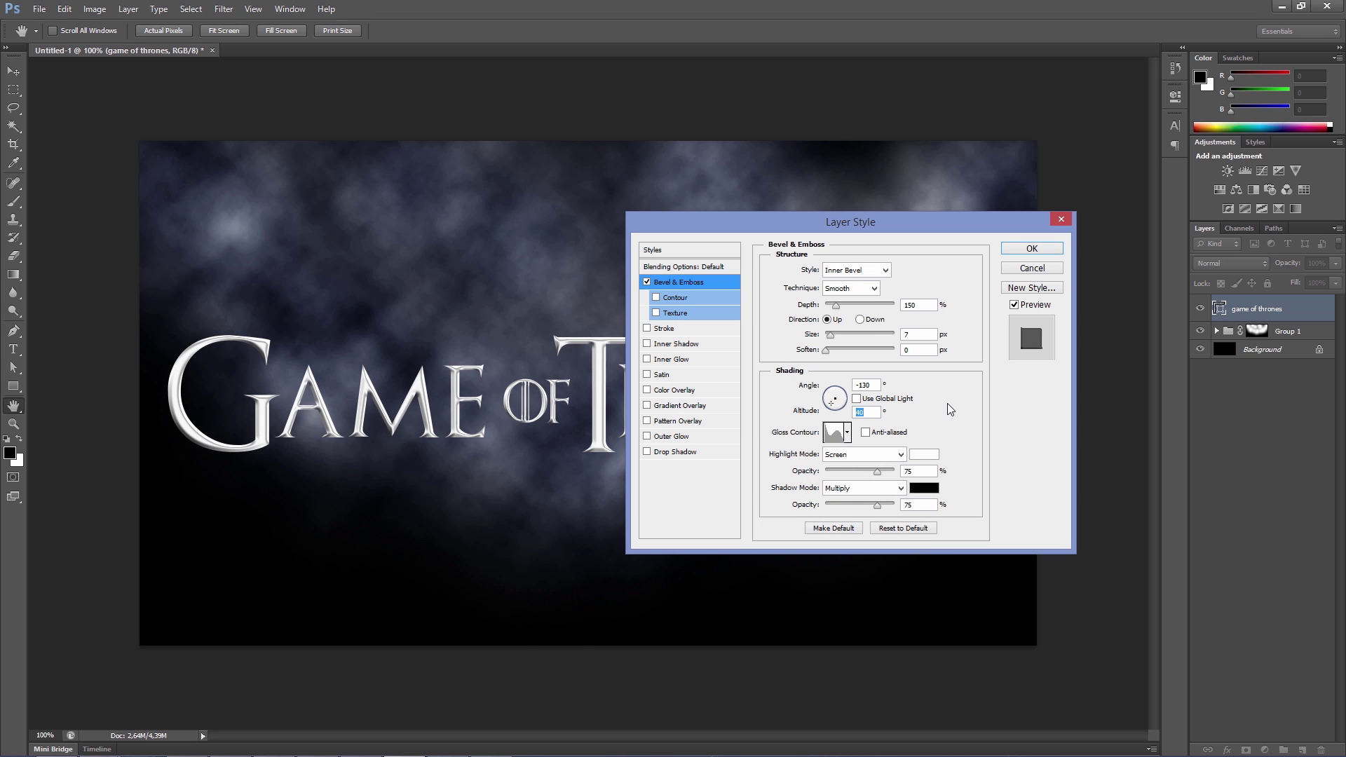
double_click(924, 471)
type("100")
double_click(919, 505)
type("100")
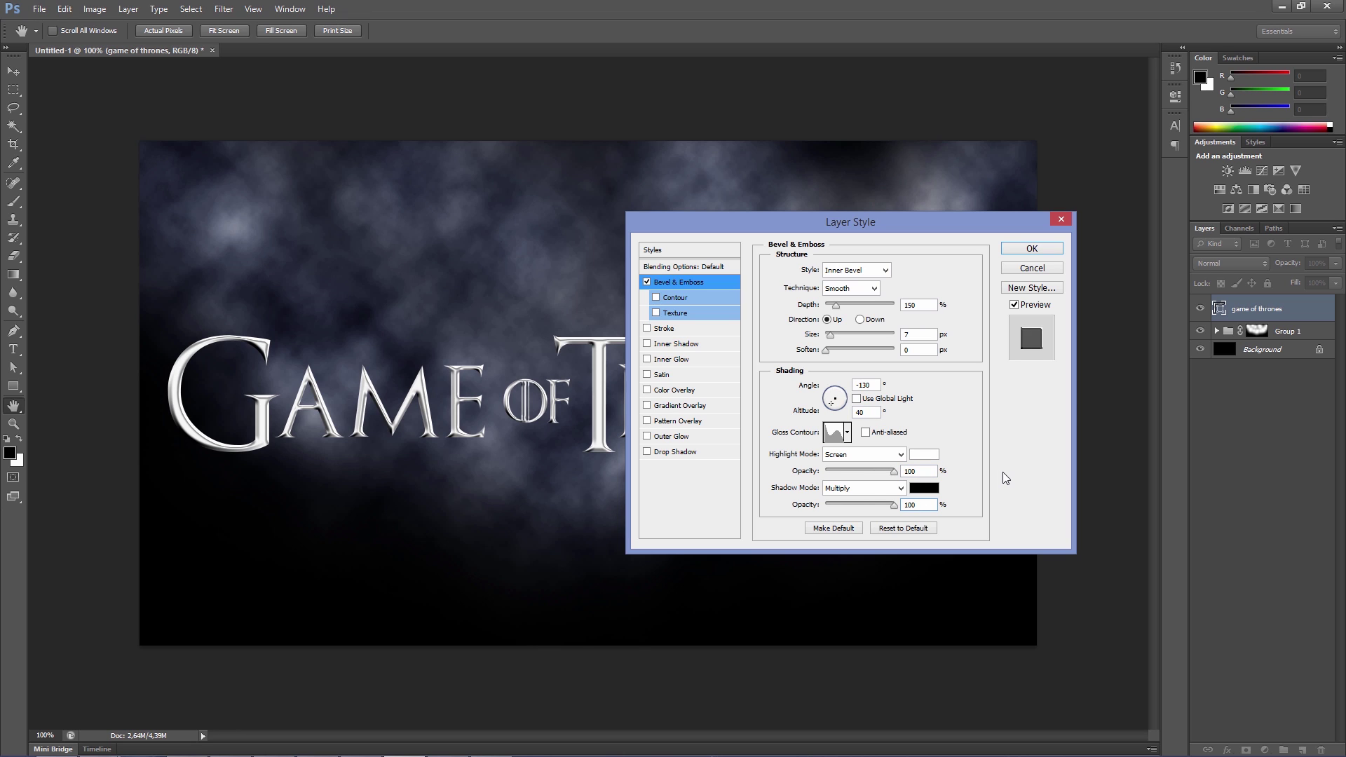
Add a Normal-blend black outer glow of size 8 to the title and apply the styles
left_click(678, 441)
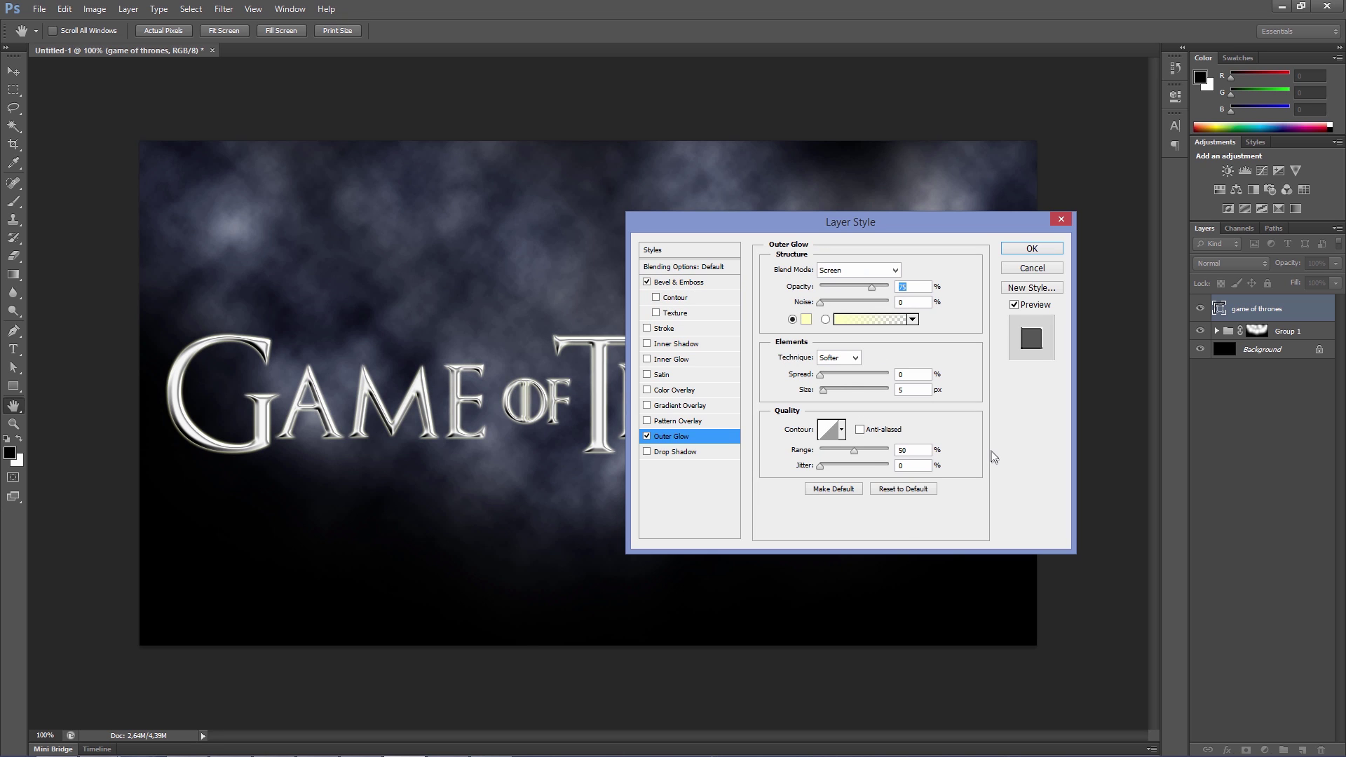
left_click(895, 271)
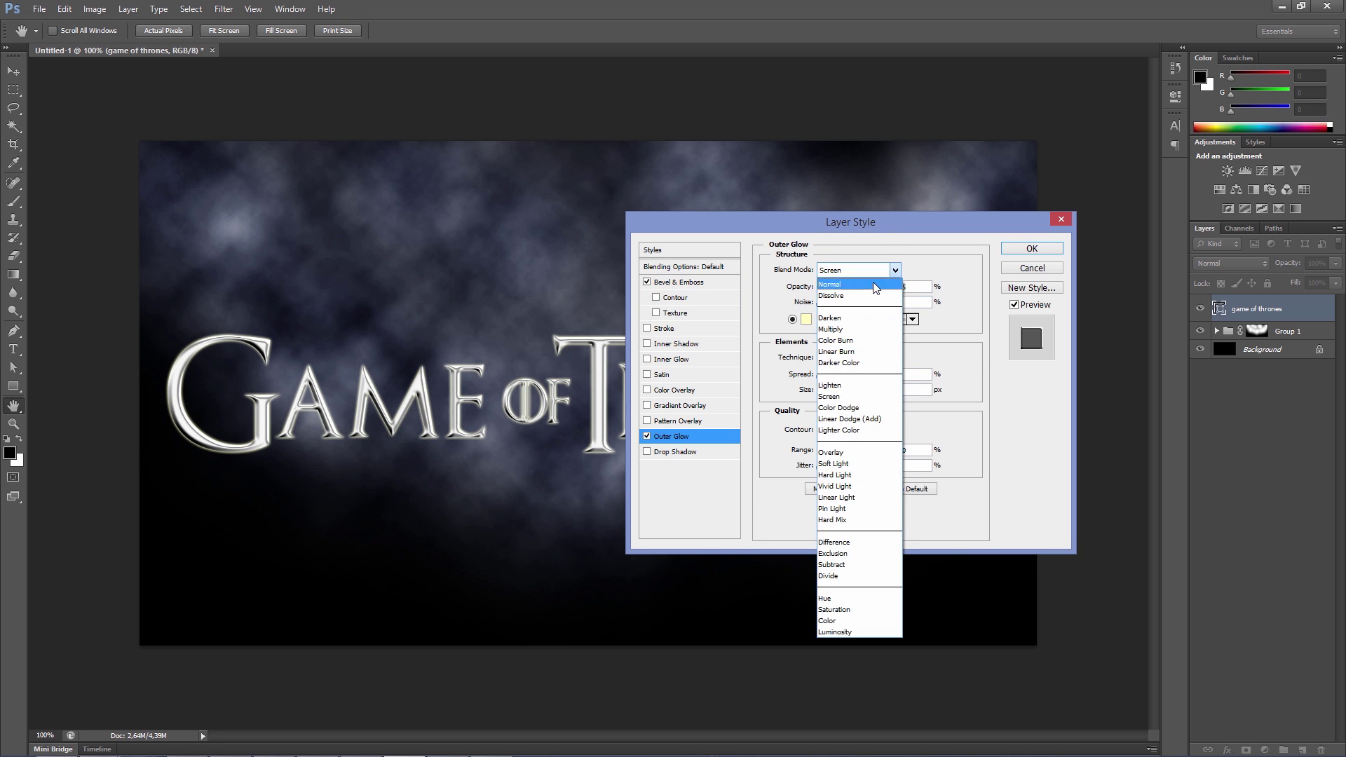
left_click(875, 285)
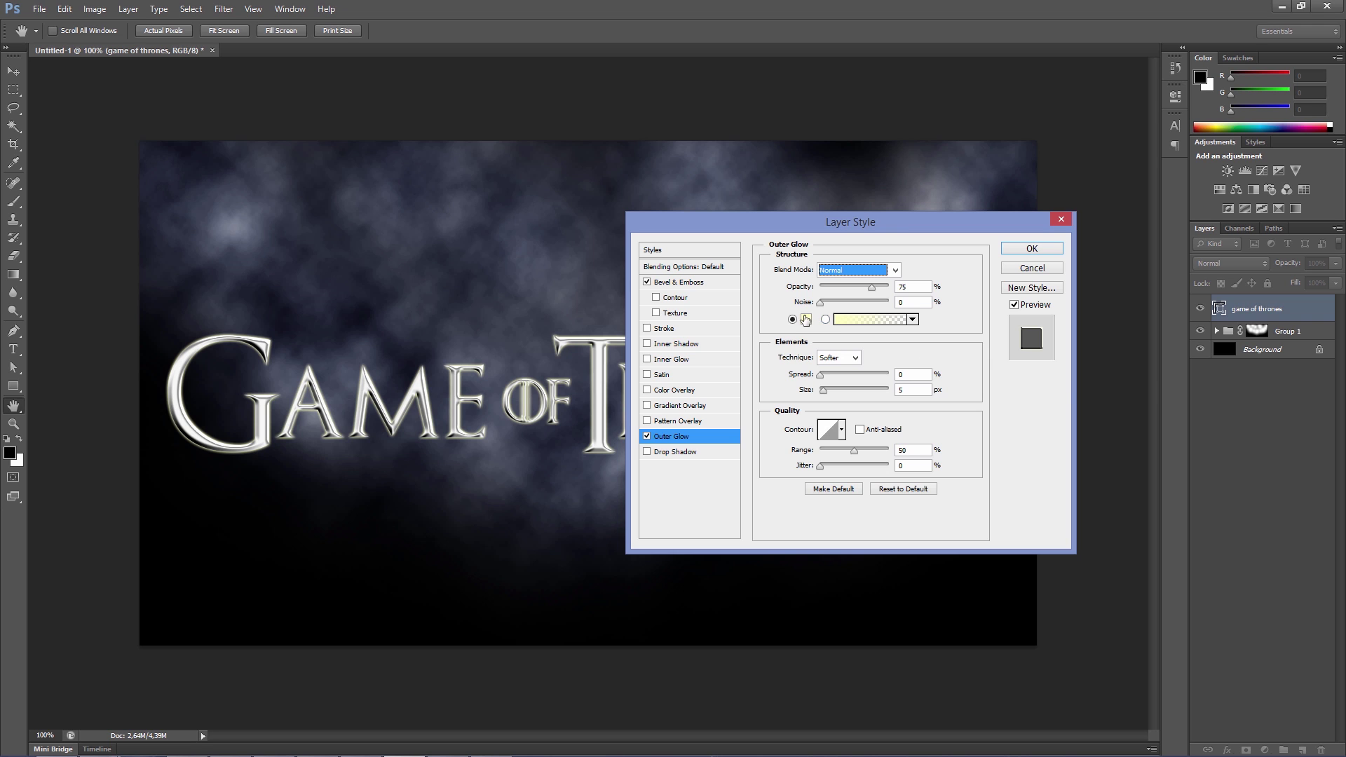
left_click(806, 319)
left_click(795, 363)
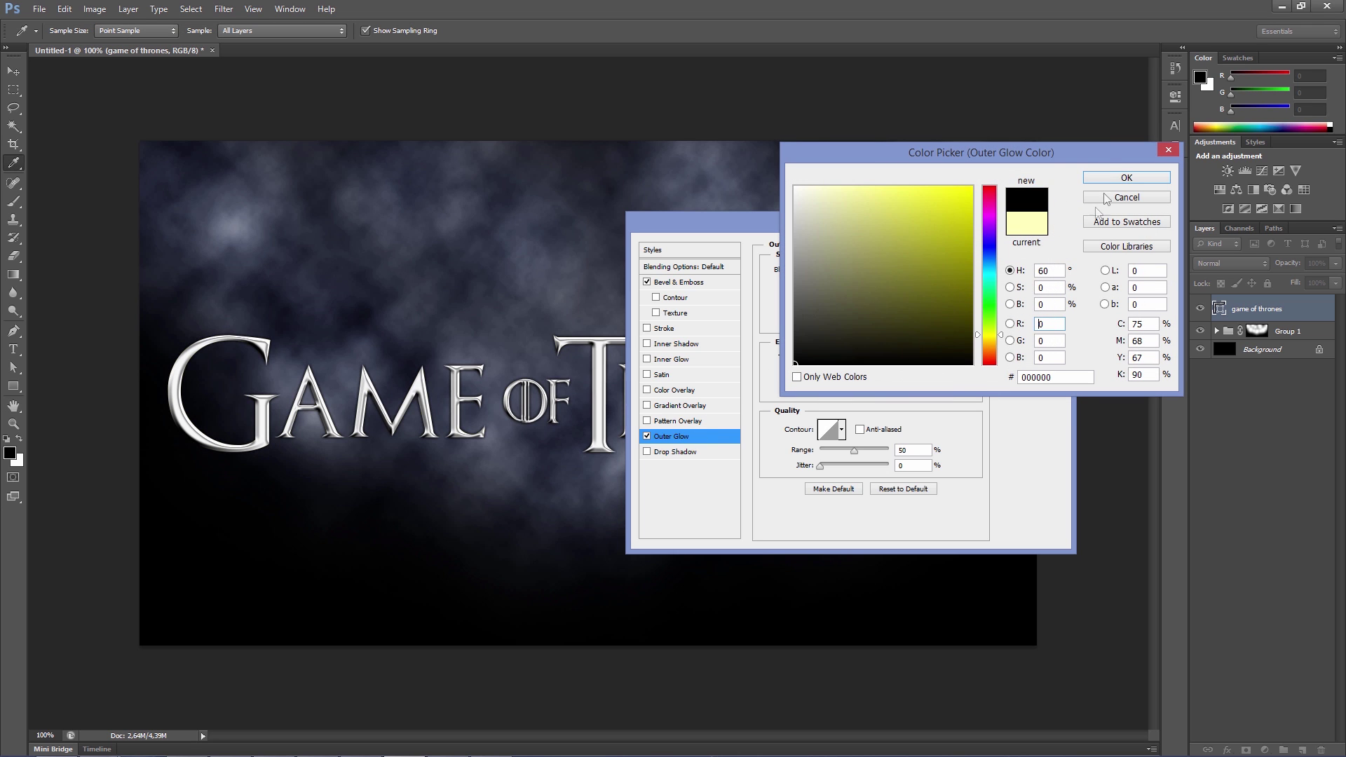
left_click(1122, 179)
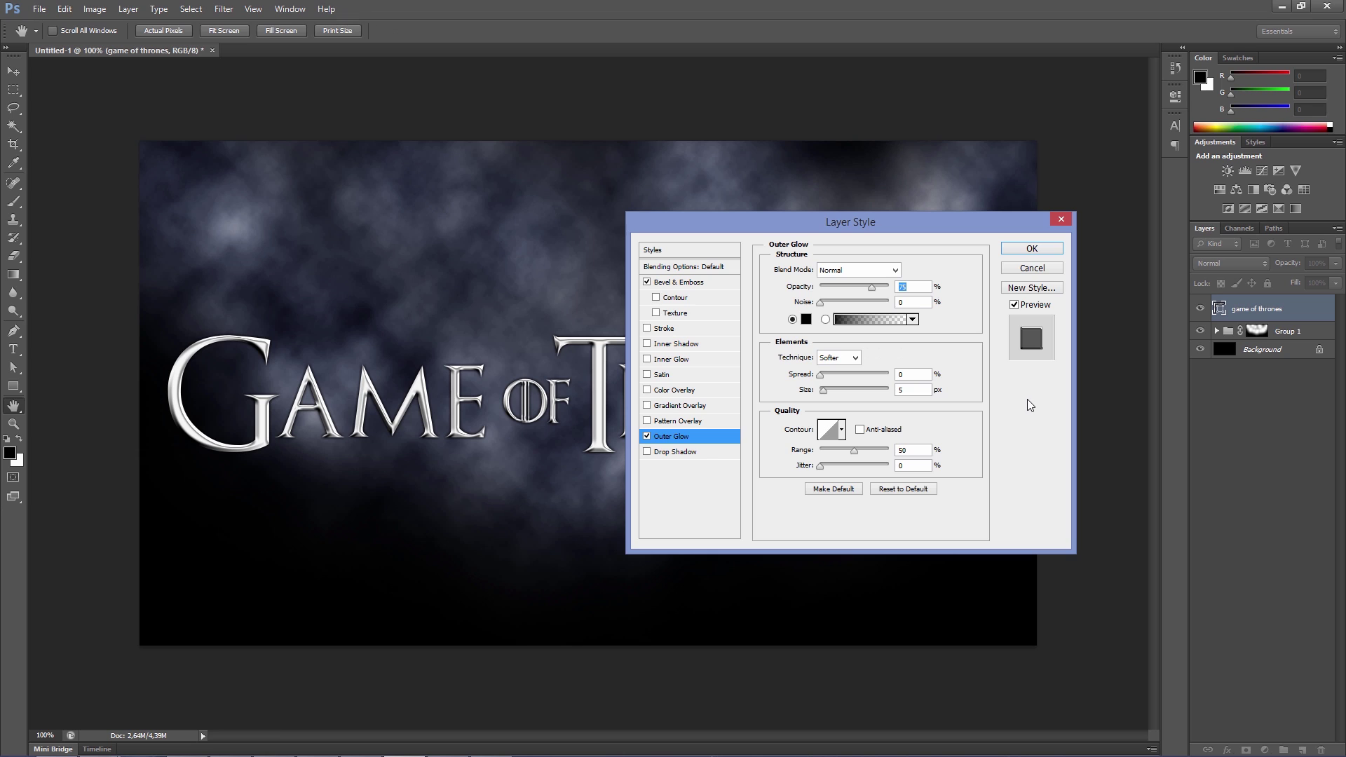
key("Tab")
key("Tab")
key("Tab")
type("8")
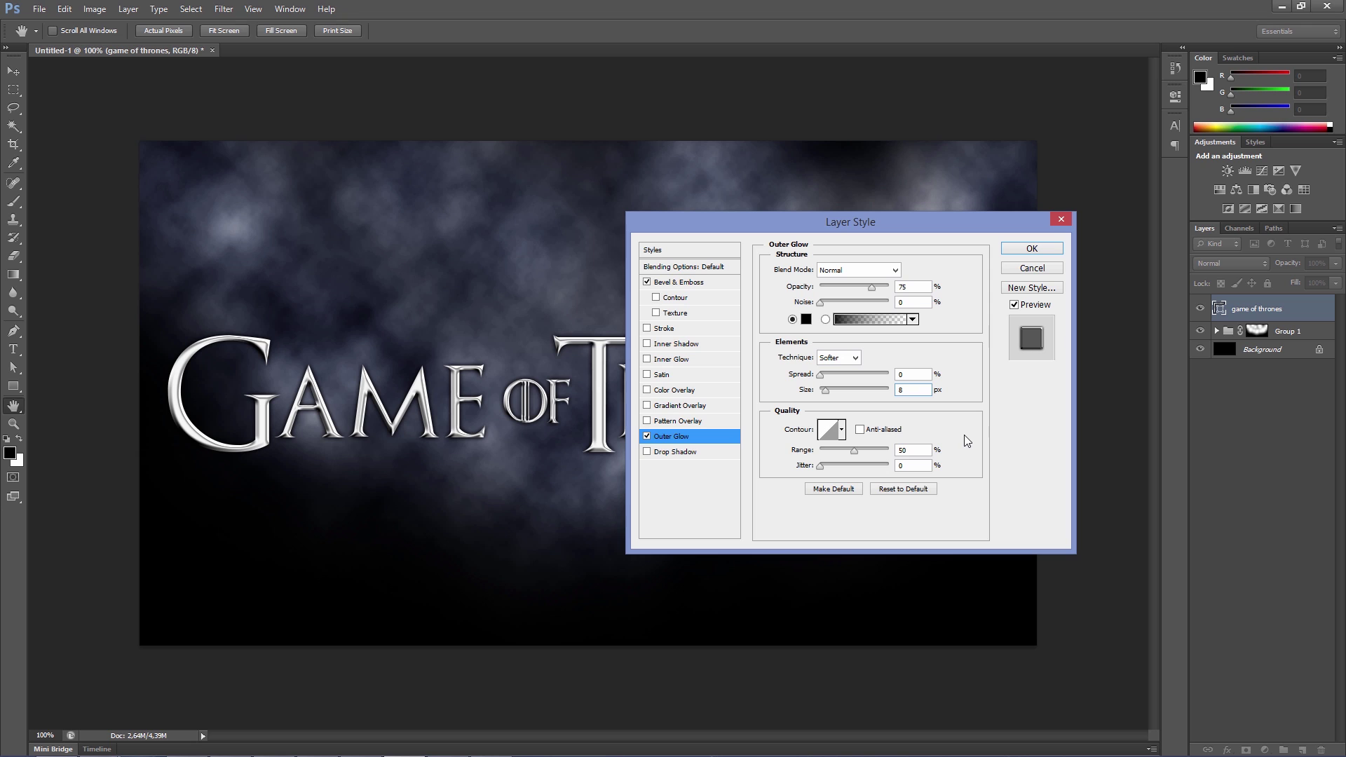
left_click(1032, 249)
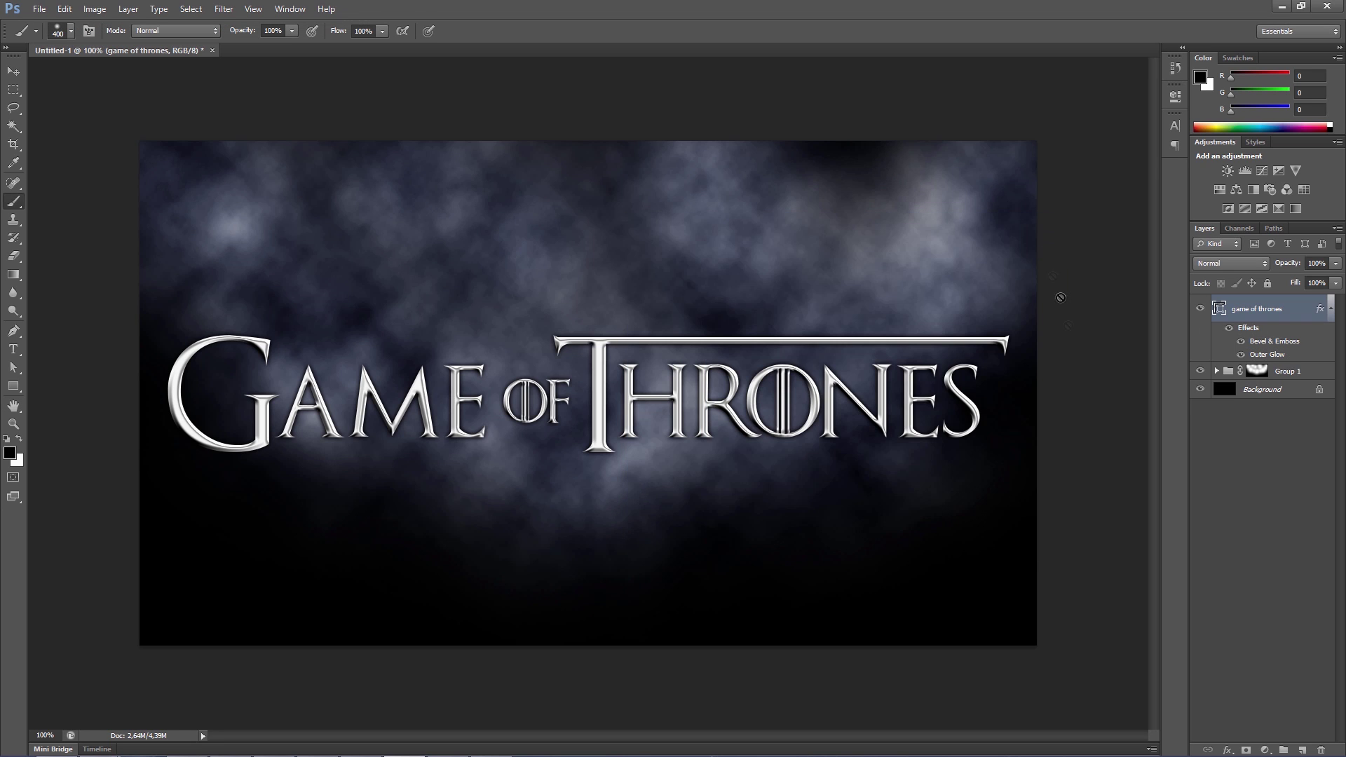